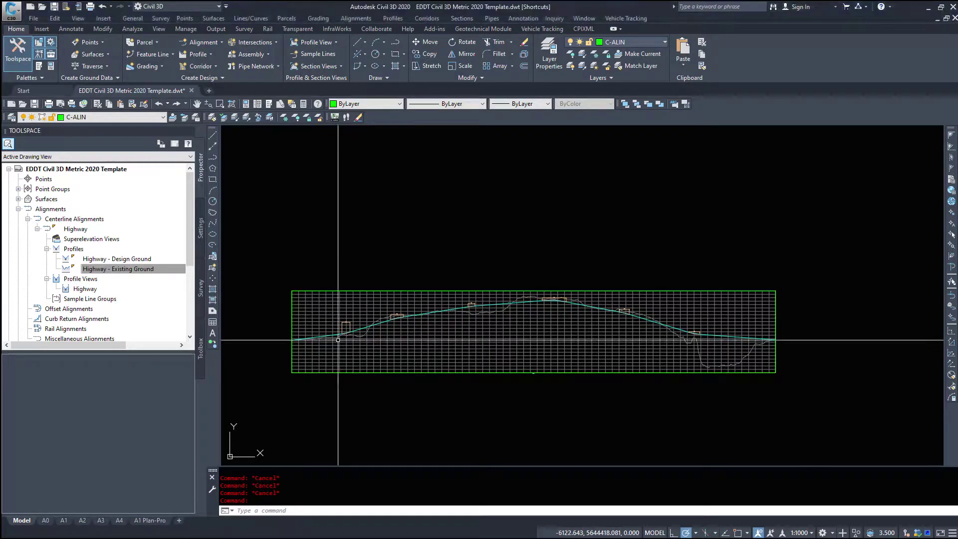
Step: Expand the Profile Styles collection under Profile in the drawing settings tree
scroll(280, 324, up, 4)
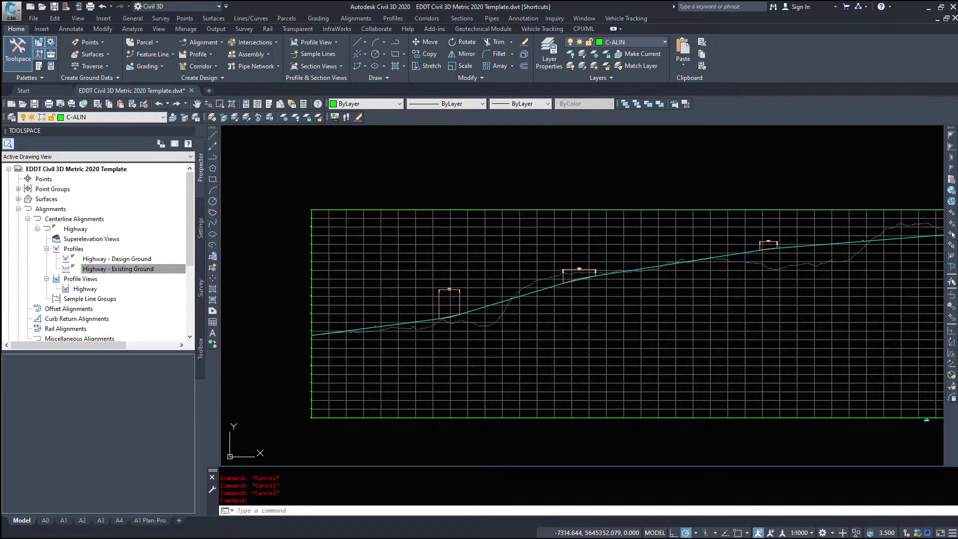
click(201, 225)
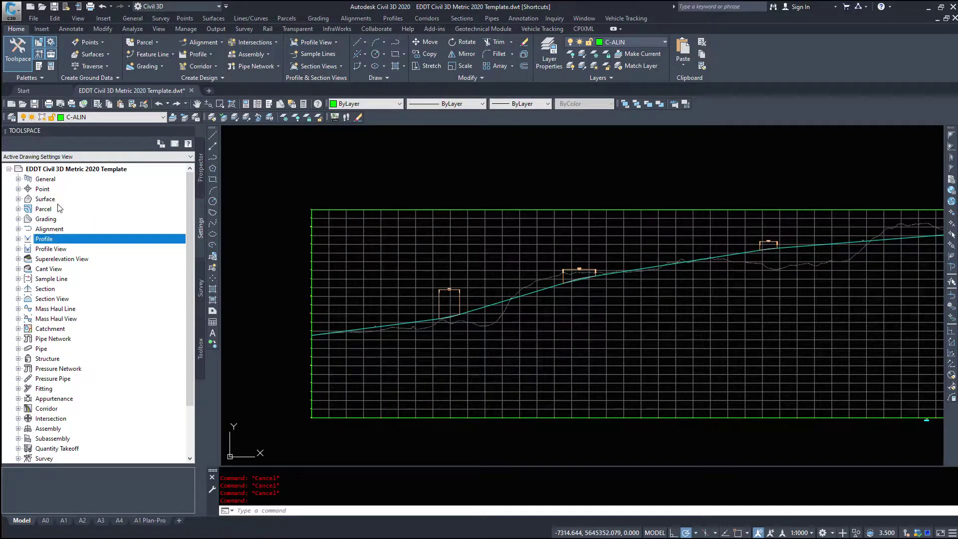
click(18, 239)
click(28, 249)
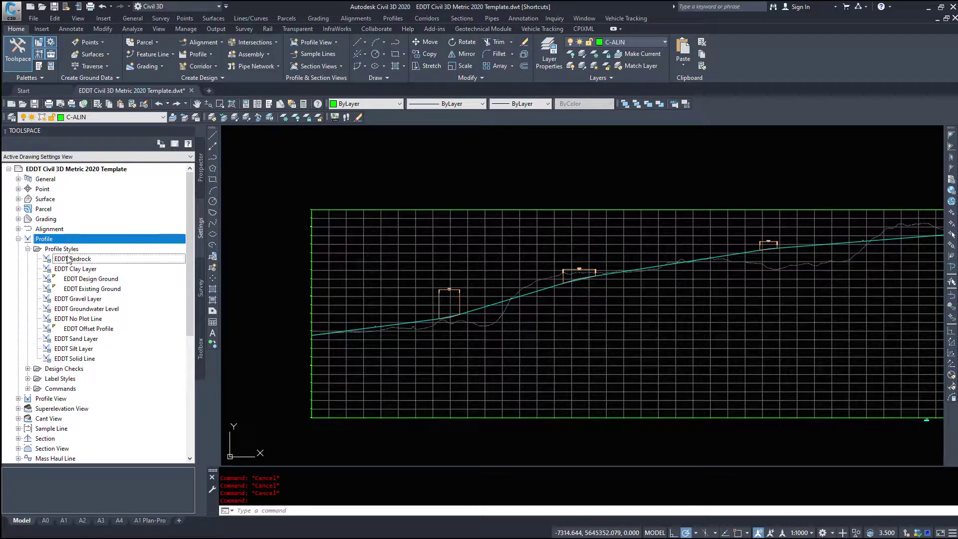
Step: Look through the profile styles from EDDT Bedrock to EDDT Solid Line, including the clay, gravel, sand, silt and groundwater styles
click(73, 259)
click(72, 358)
click(76, 259)
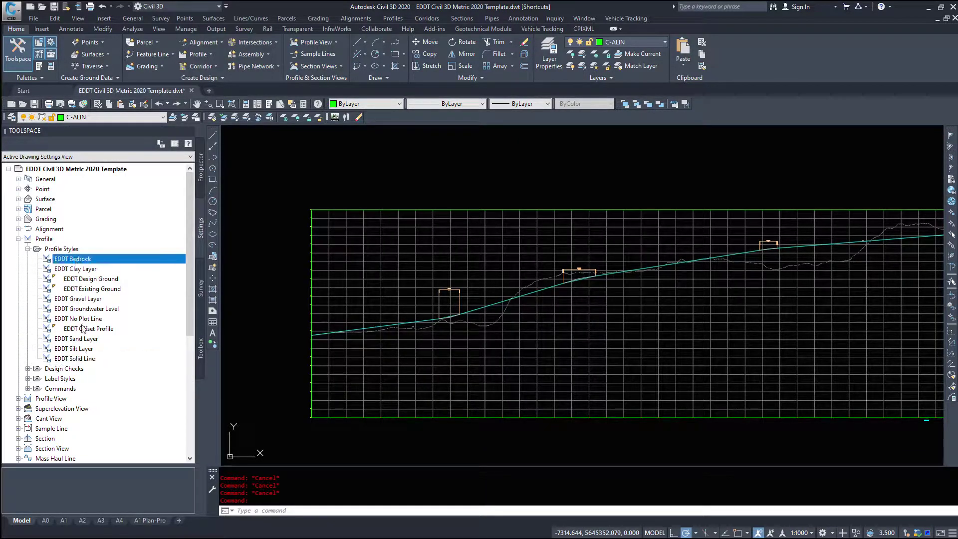
click(75, 359)
click(76, 259)
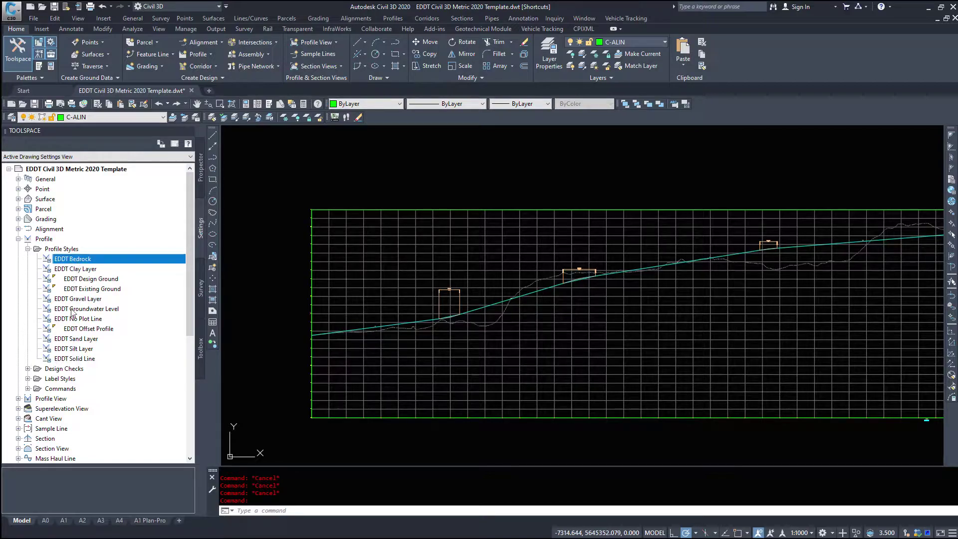
click(84, 358)
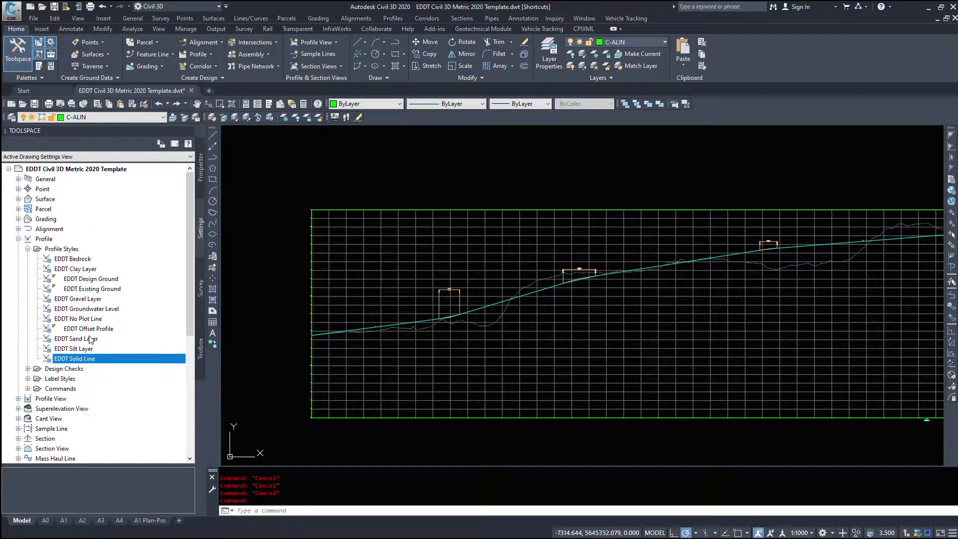
click(80, 259)
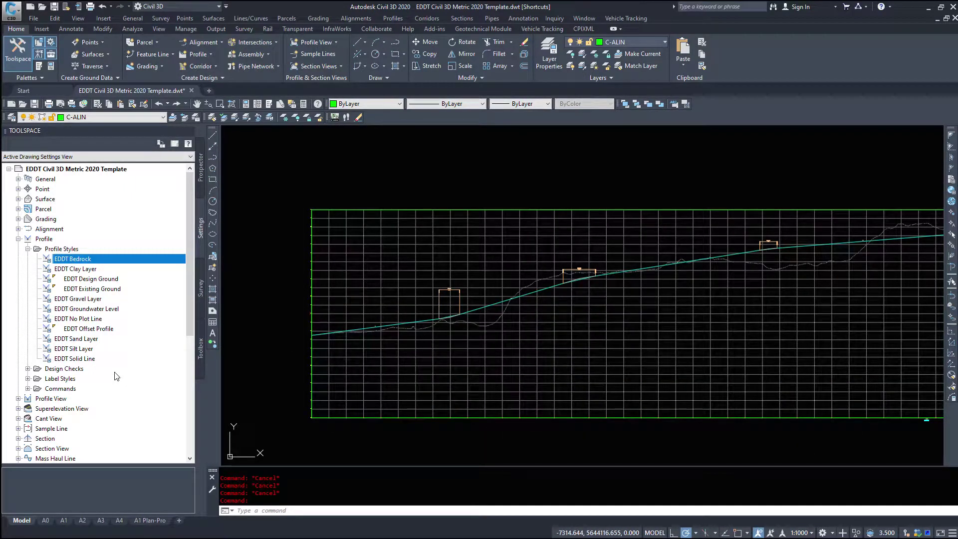
click(84, 271)
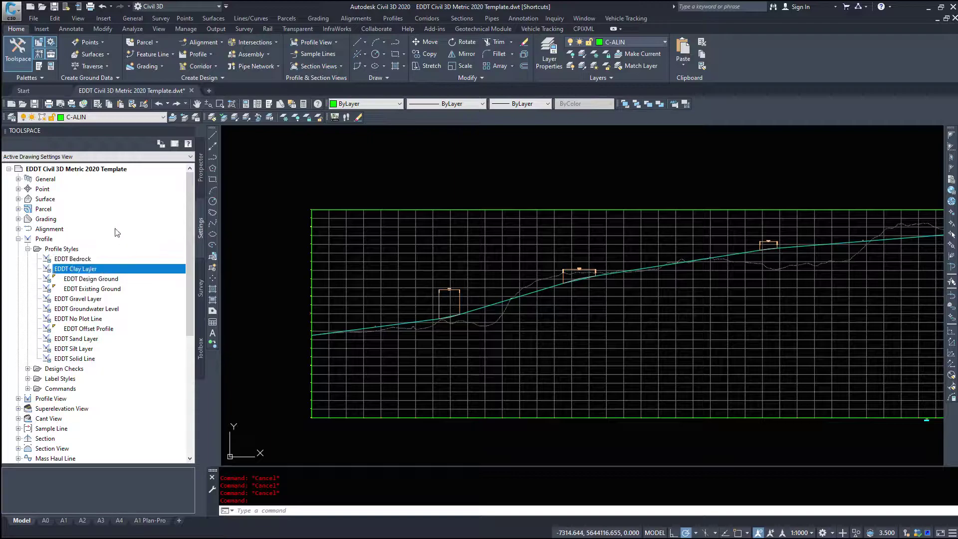
click(89, 299)
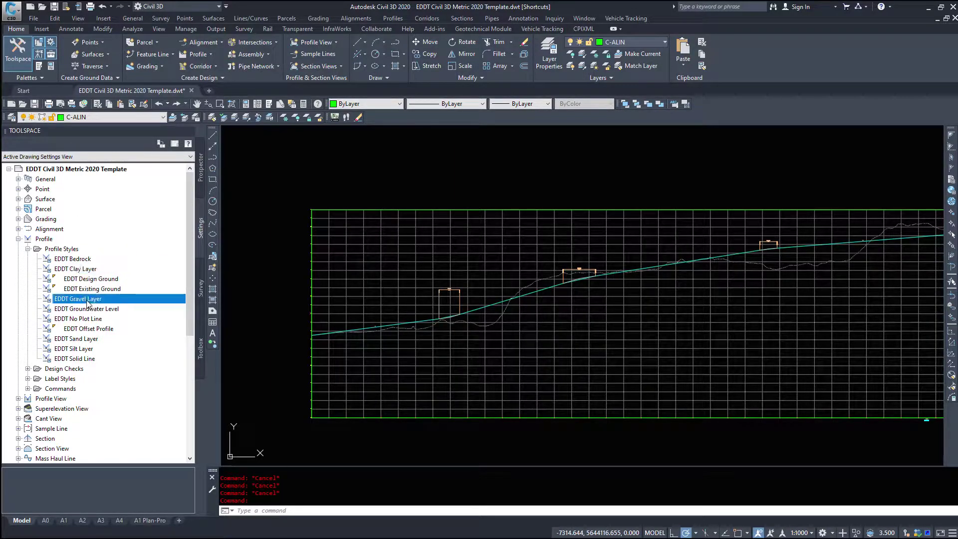
click(84, 340)
click(90, 349)
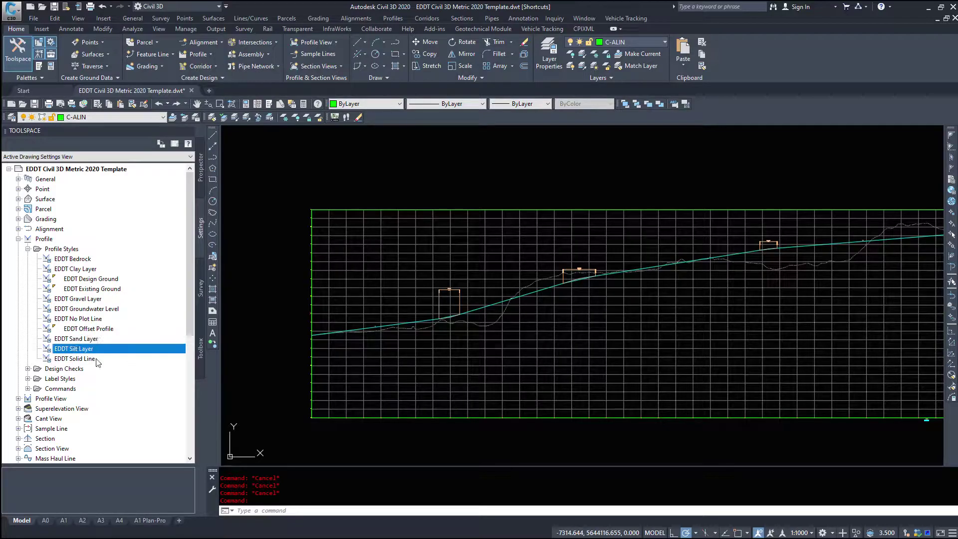
click(84, 308)
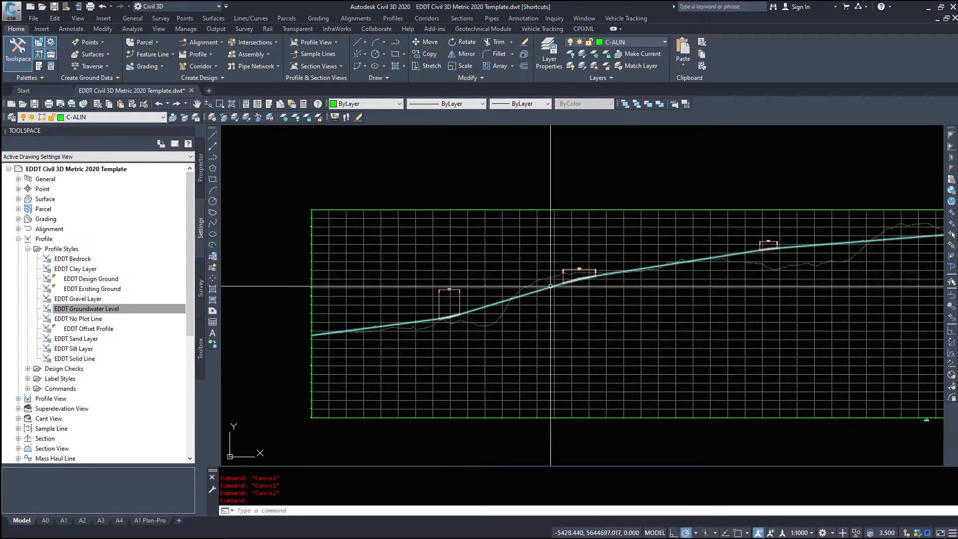
Step: Review the component display settings of the EDDT Bedrock profile style and close it without changes
right_click(103, 259)
click(137, 264)
click(364, 179)
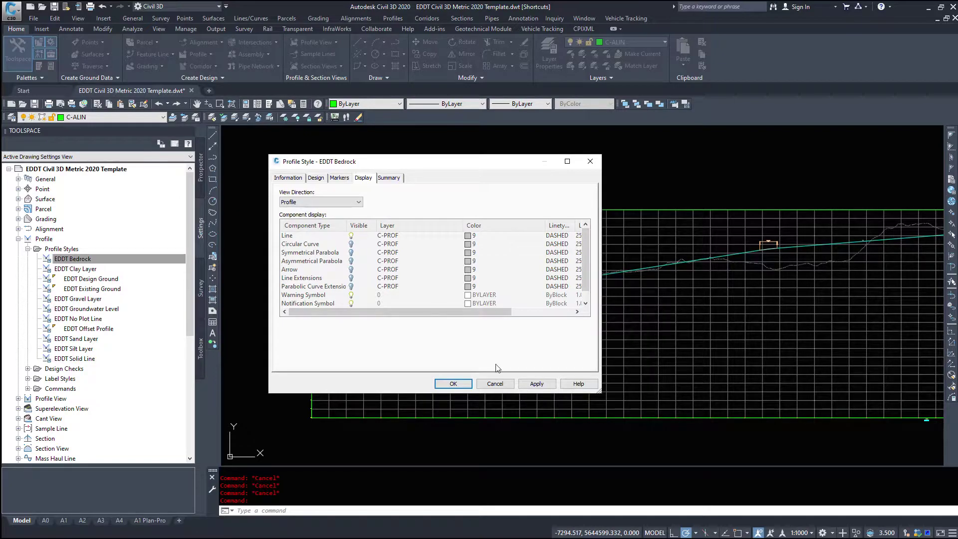
click(493, 383)
Step: Review the component display settings of the EDDT Existing Ground profile style and close it without changes
click(102, 280)
right_click(102, 289)
click(123, 290)
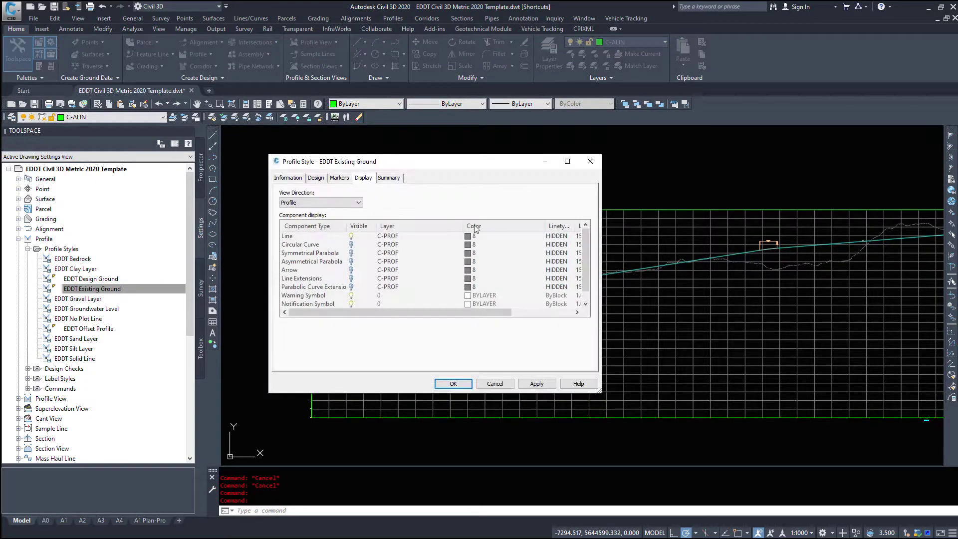
click(523, 387)
click(495, 387)
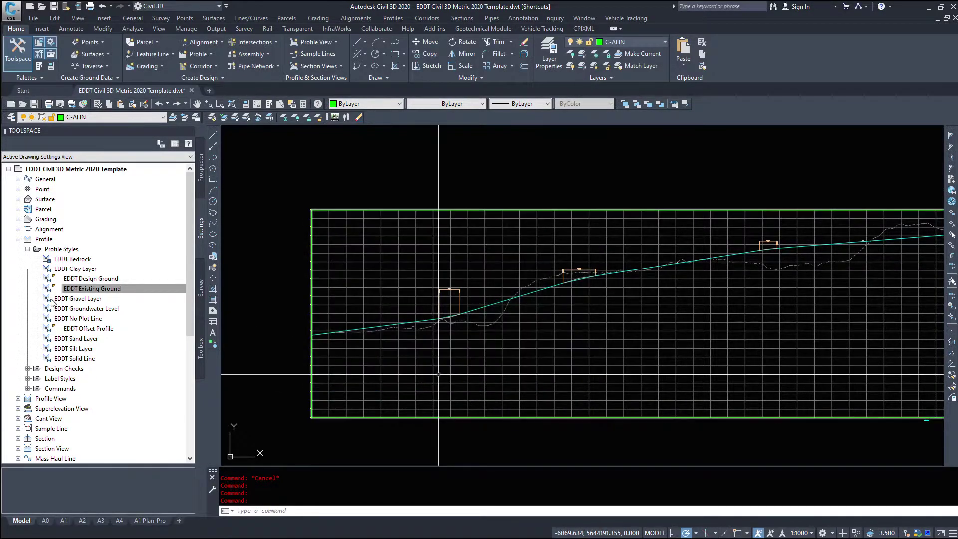
Step: Review the component colours and linetypes of the EDDT Groundwater Level profile style and close it without changes
right_click(88, 309)
click(115, 314)
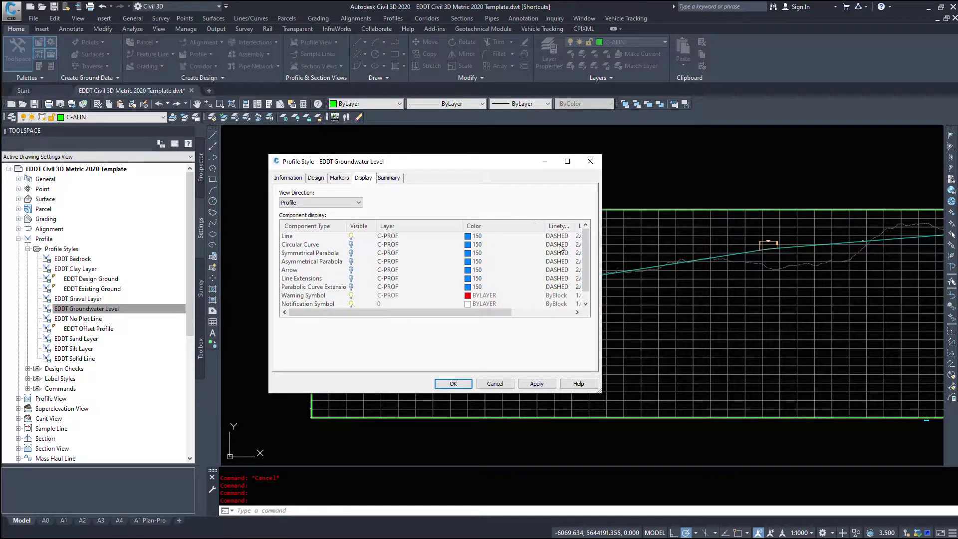
click(489, 383)
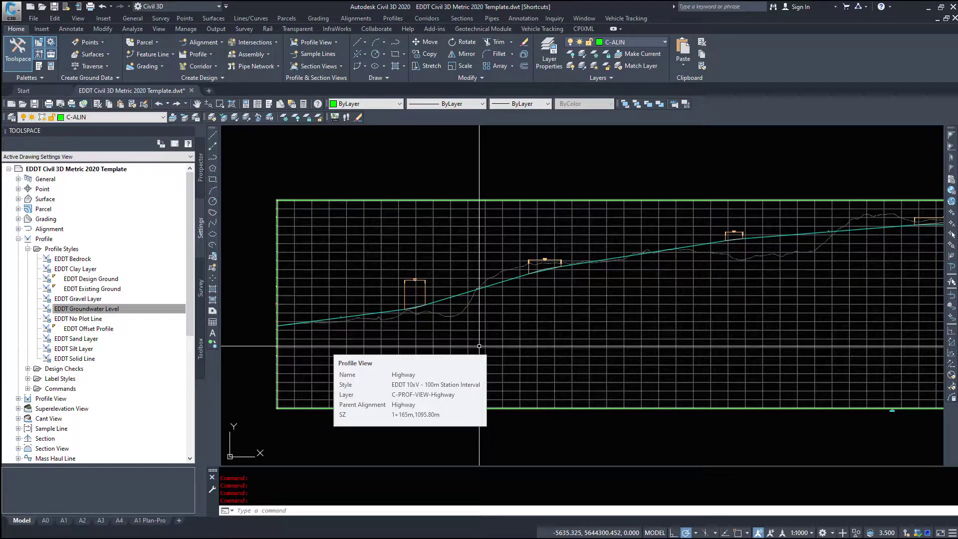
Step: Open the EDDT Design Ground profile style and review its display, information, design and marker settings
click(89, 259)
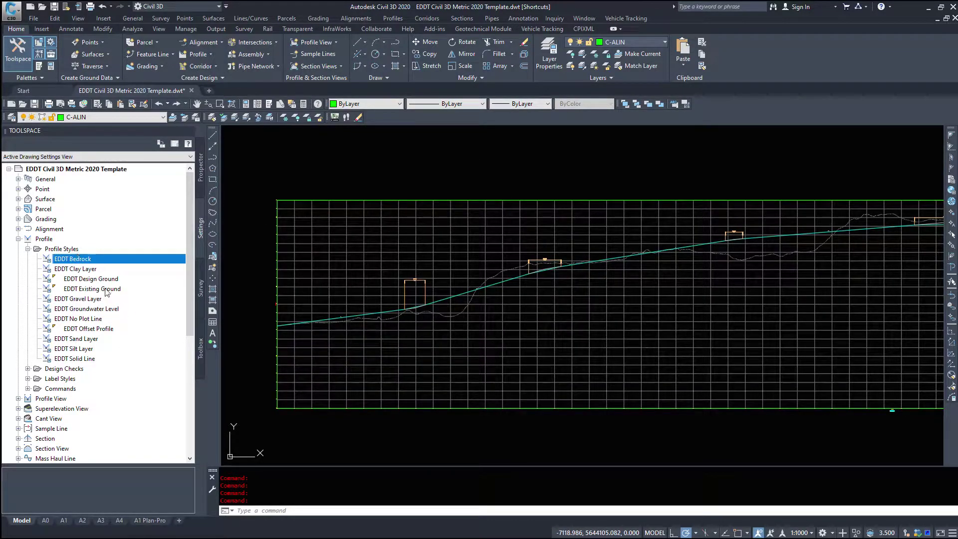
right_click(104, 279)
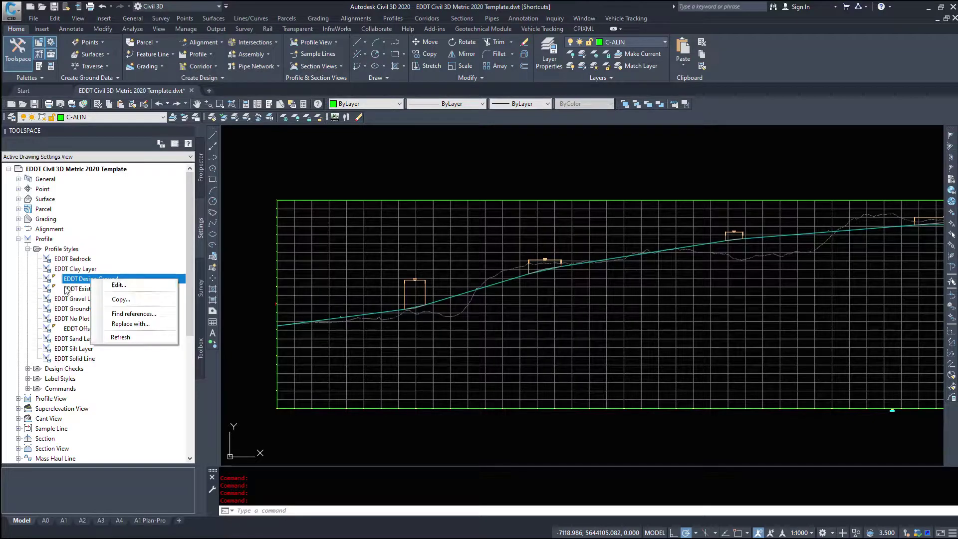
click(142, 286)
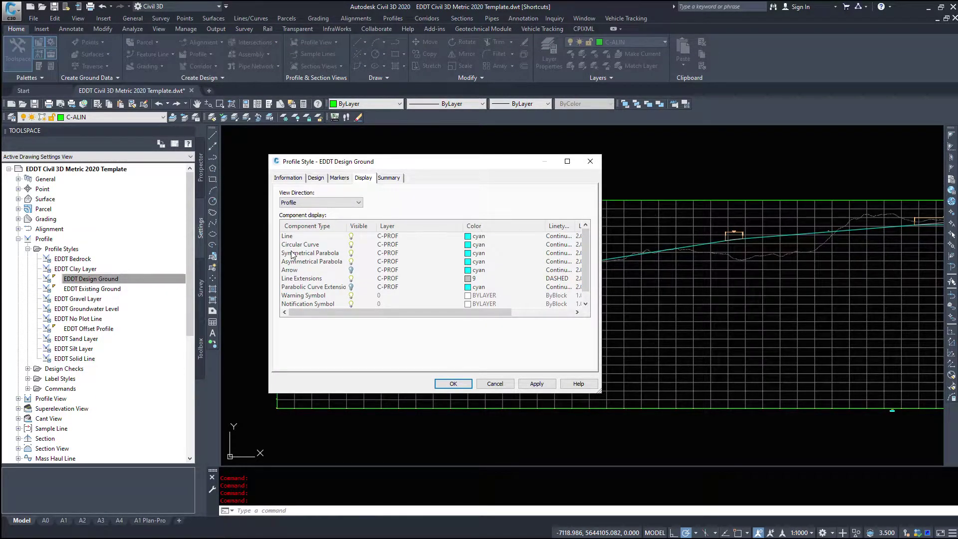
click(288, 178)
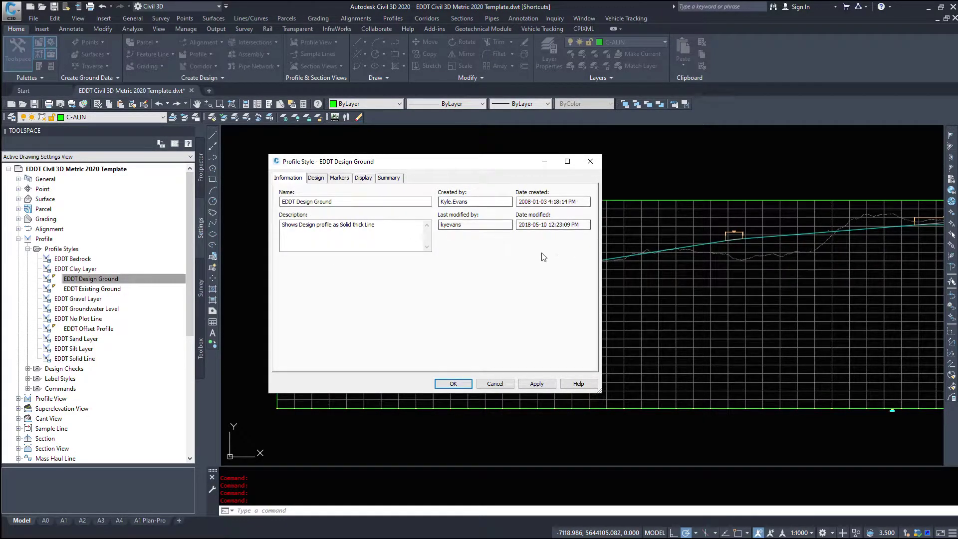
click(318, 178)
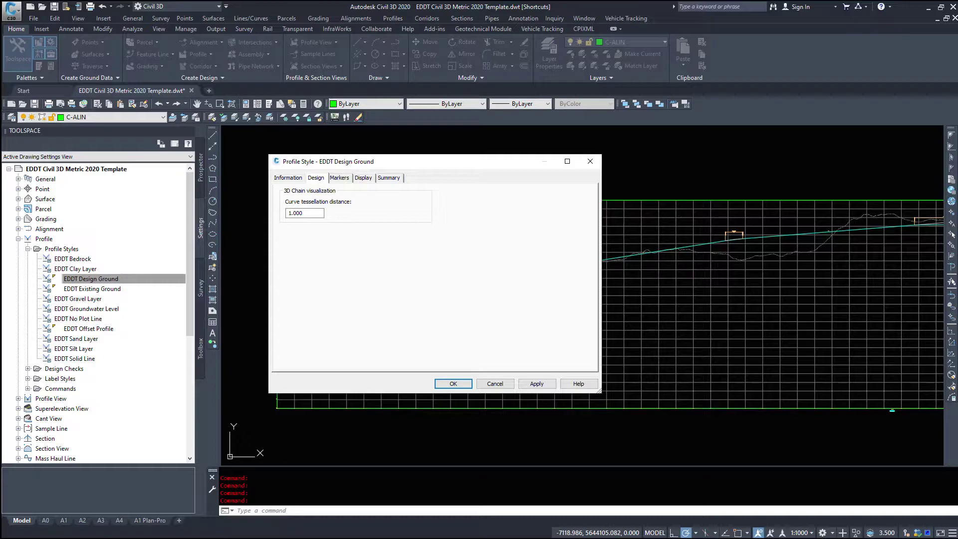
click(340, 178)
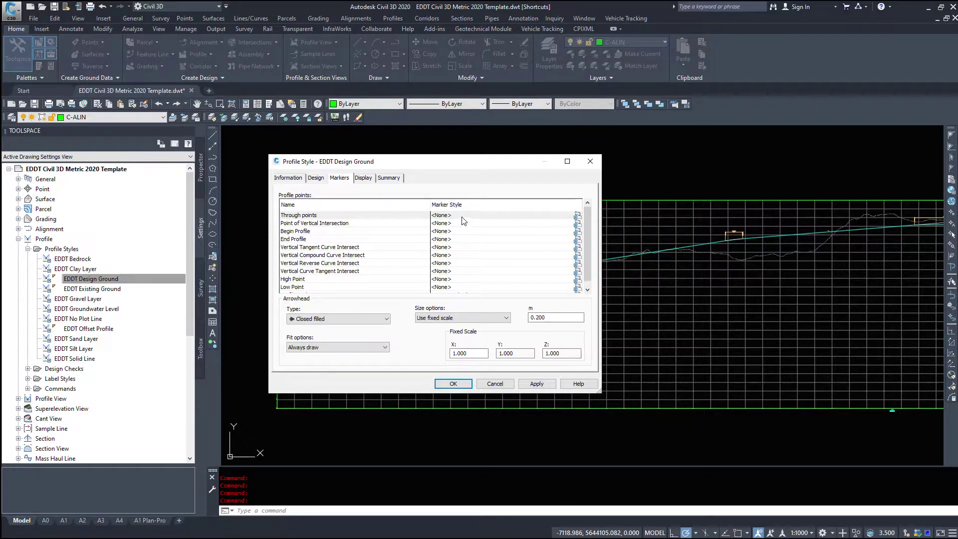
Step: Assign the EDDT PI Point marker style to Point of Vertical Intersection in the EDDT Design Ground style and apply it
click(328, 222)
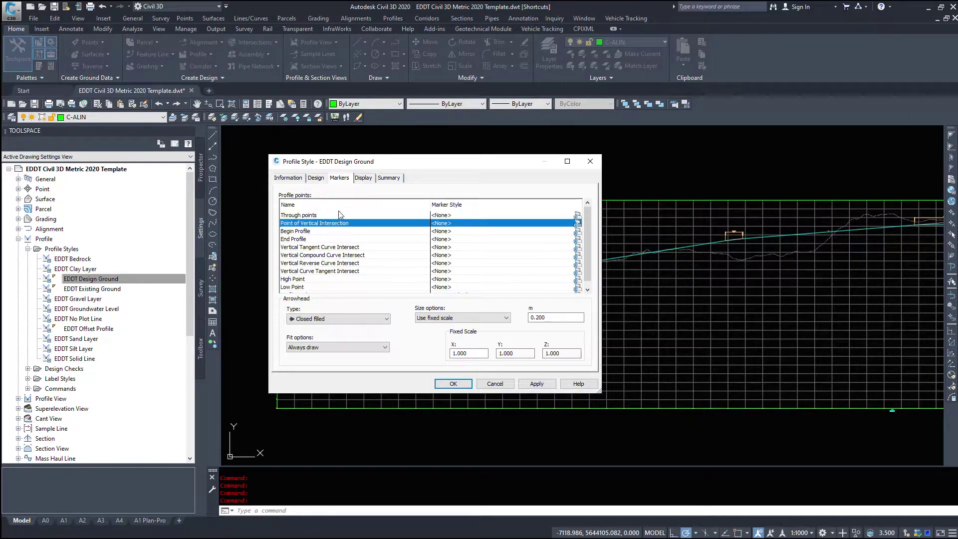
drag(374, 163, 157, 130)
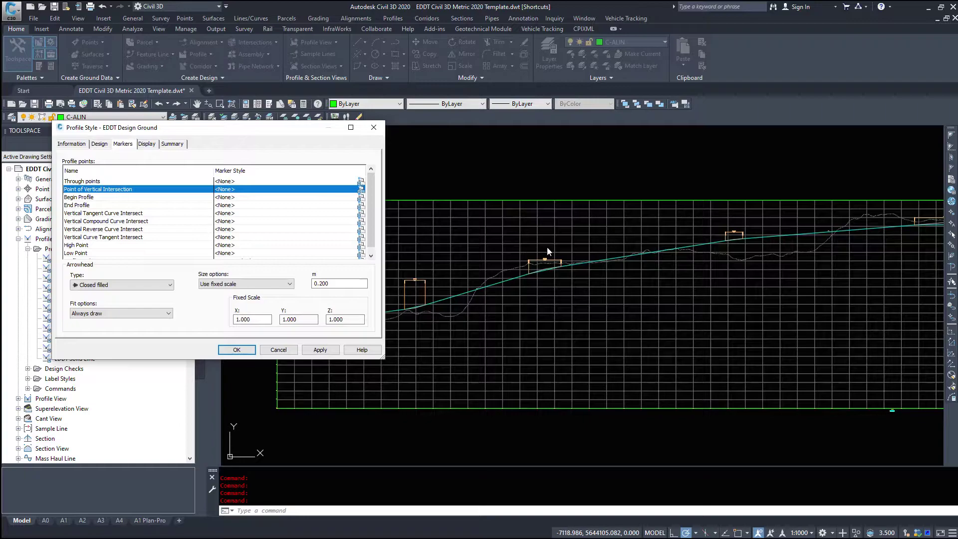
click(363, 190)
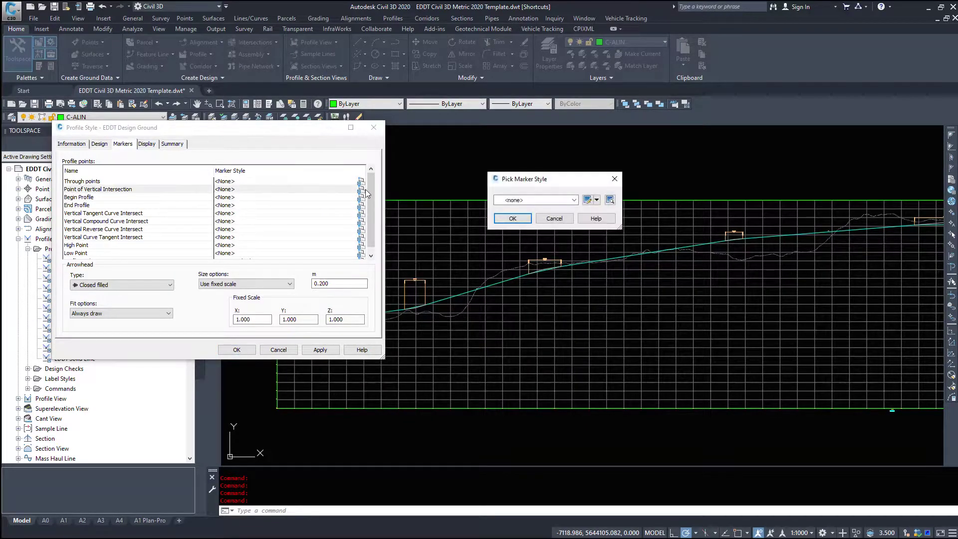
click(539, 200)
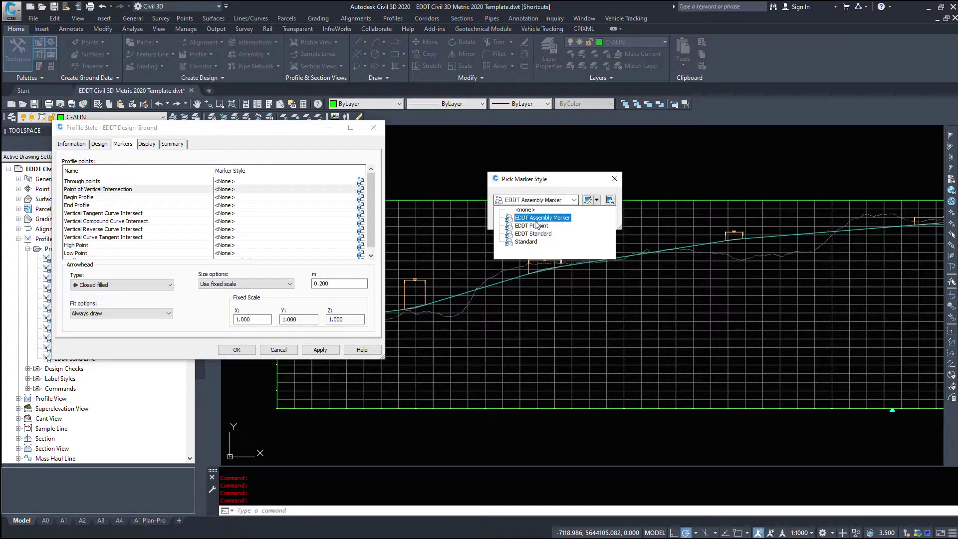
click(516, 226)
click(512, 218)
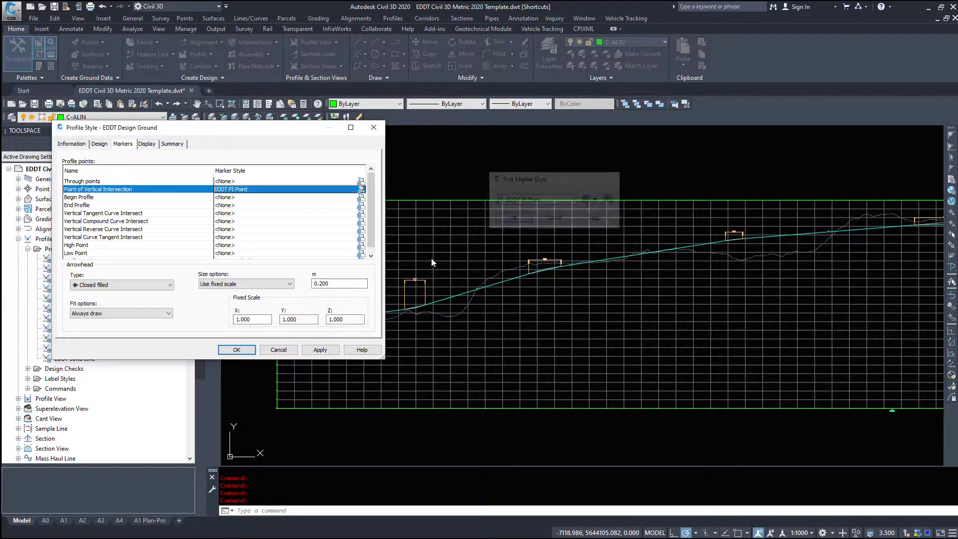
click(320, 349)
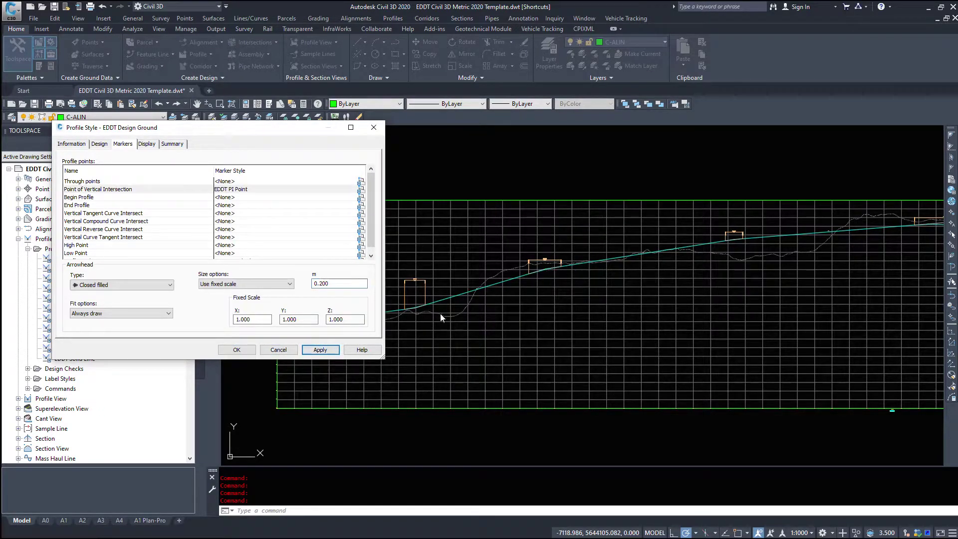
click(237, 349)
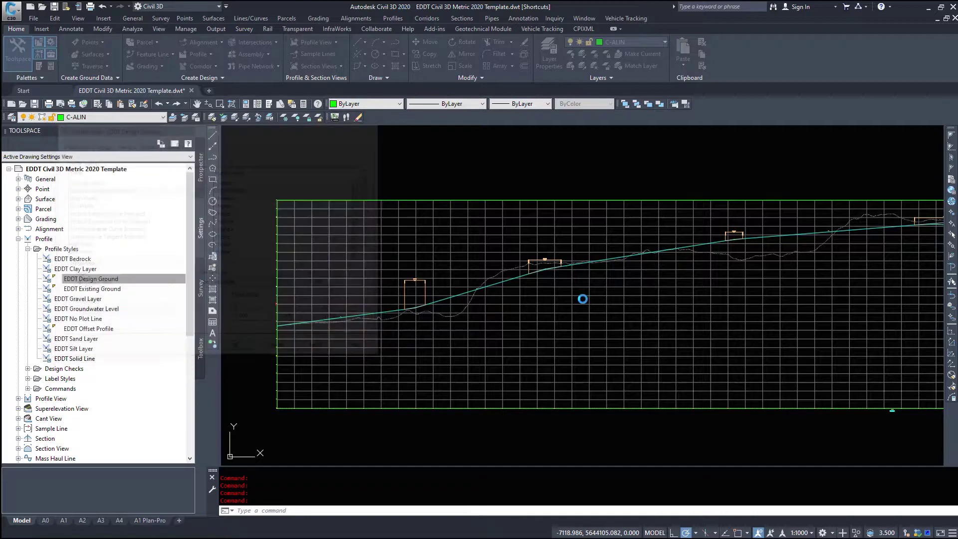
Step: Inspect the marker at a vertical intersection point of the design ground profile
scroll(490, 304, up, 5)
scroll(489, 305, up, 6)
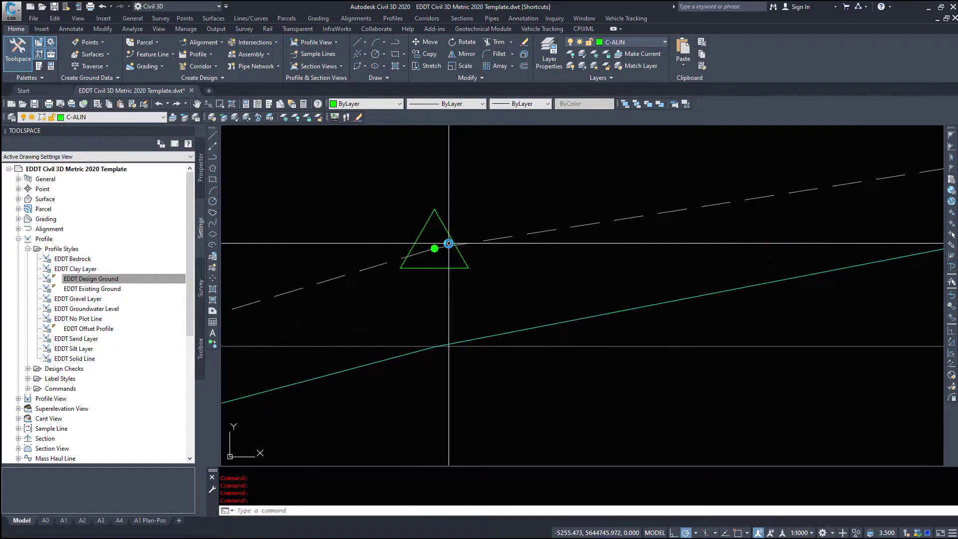
click(444, 249)
click(432, 130)
scroll(394, 293, down, 3)
scroll(514, 297, down, 4)
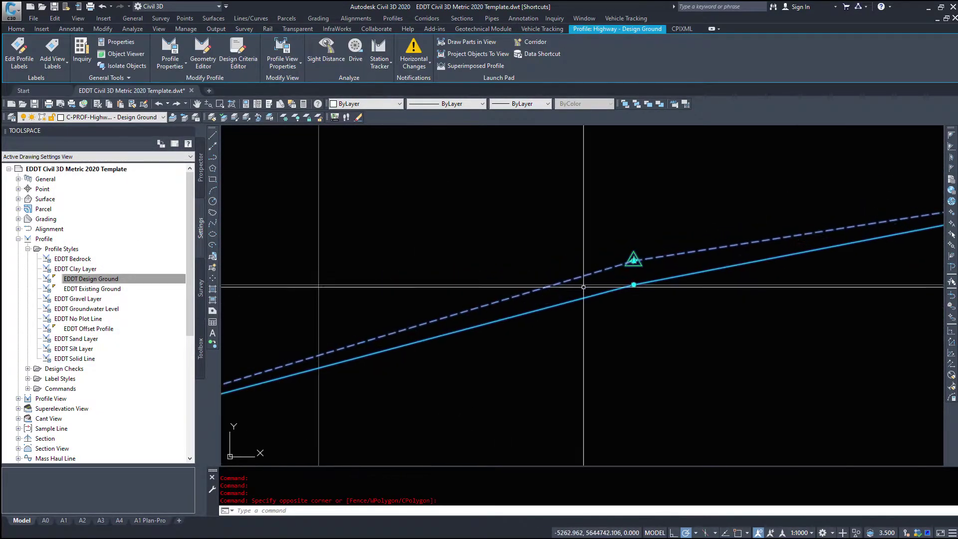
key(Escape)
Step: Edit the design ground profile's style and set the Point of Vertical Intersection marker style to <None>
click(514, 298)
right_click(601, 319)
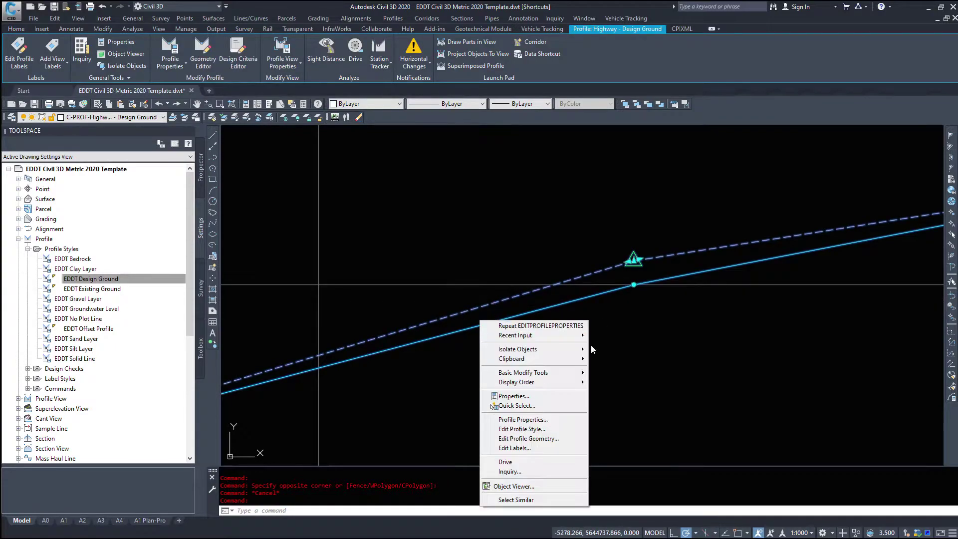
click(571, 324)
scroll(412, 297, down, 8)
scroll(428, 321, up, 5)
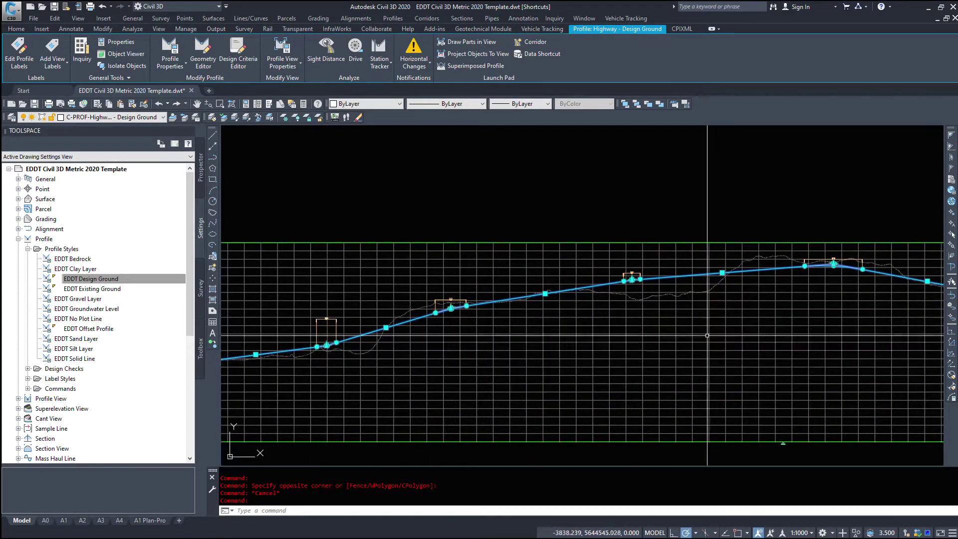
right_click(441, 294)
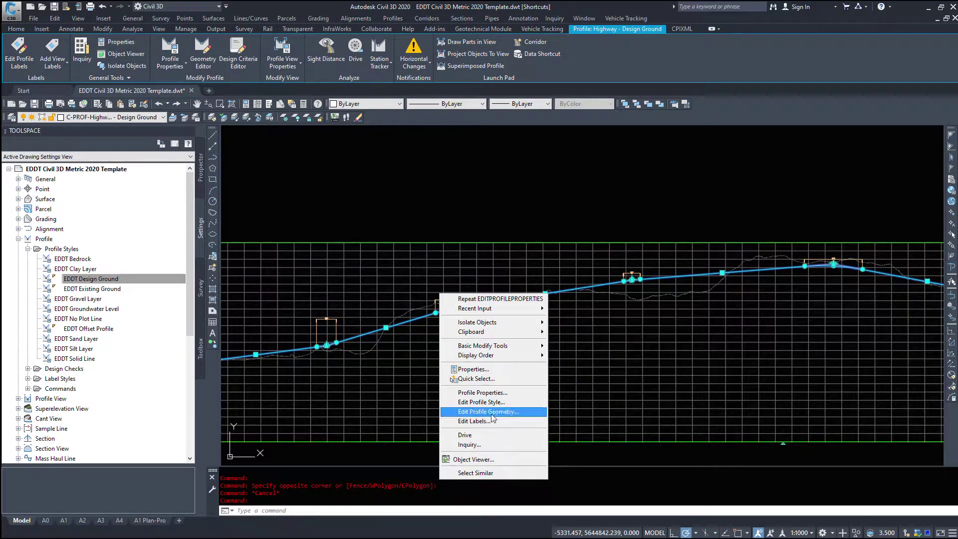
click(481, 402)
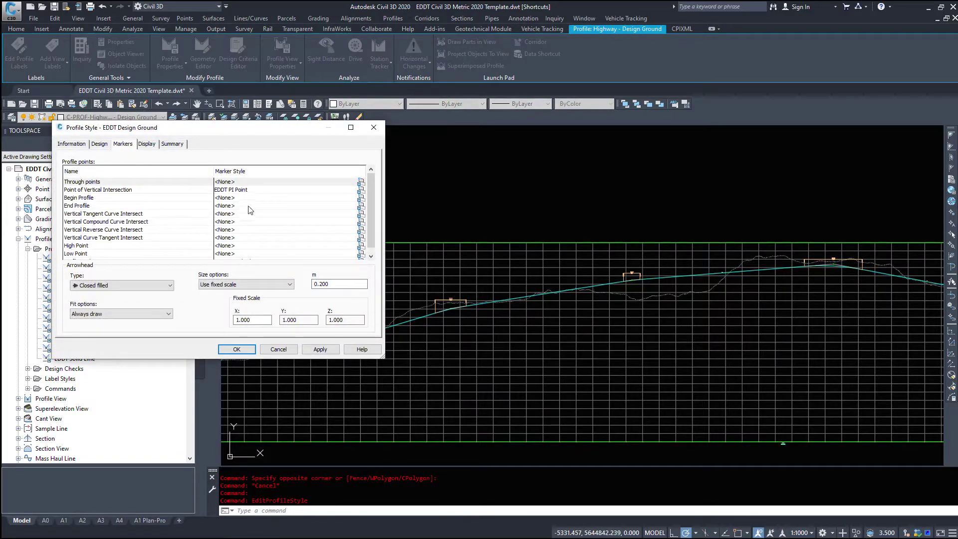
click(244, 190)
click(361, 190)
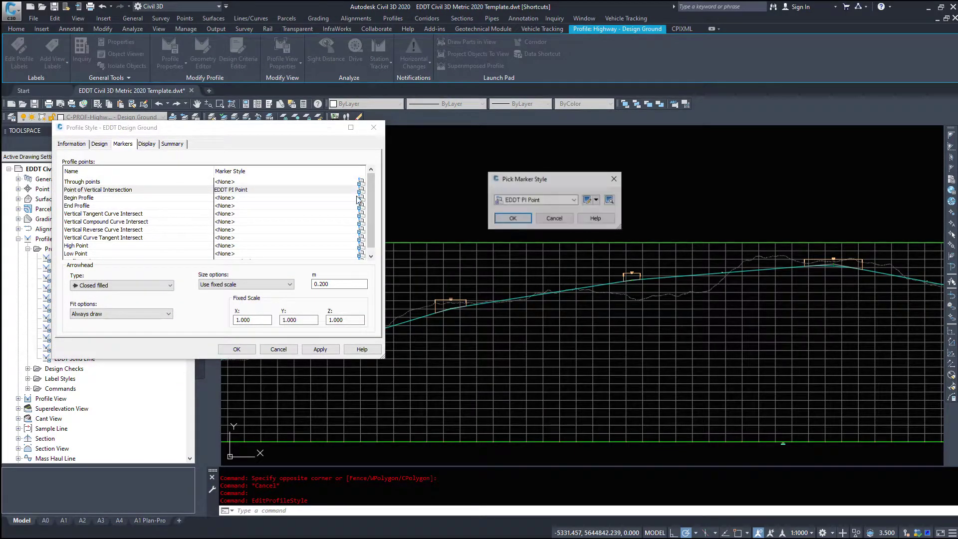
click(549, 199)
click(519, 208)
click(512, 218)
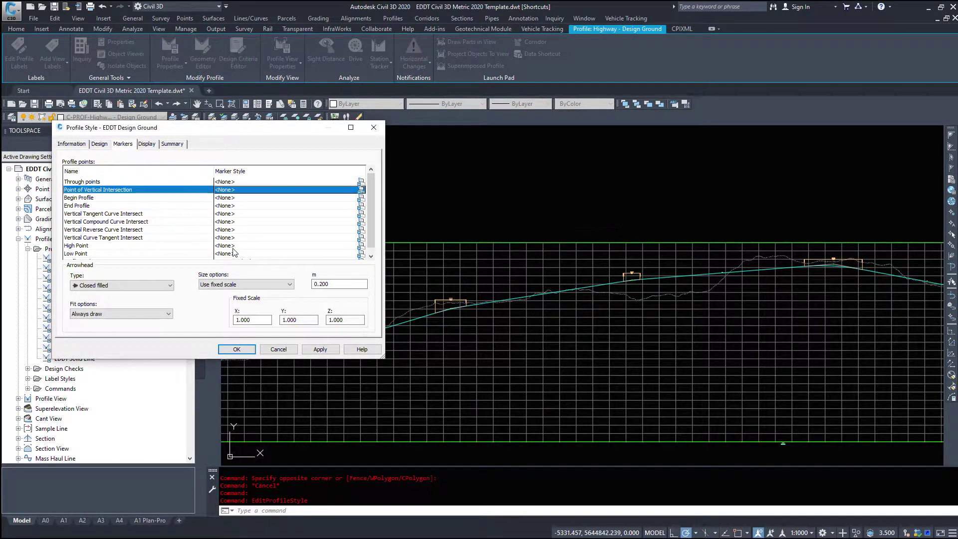
Step: Review the remaining profile points and their marker styles in the EDDT Design Ground style, down to Profile Marker in Section View
click(86, 206)
click(87, 222)
scroll(112, 215, down, 1)
click(101, 240)
click(112, 256)
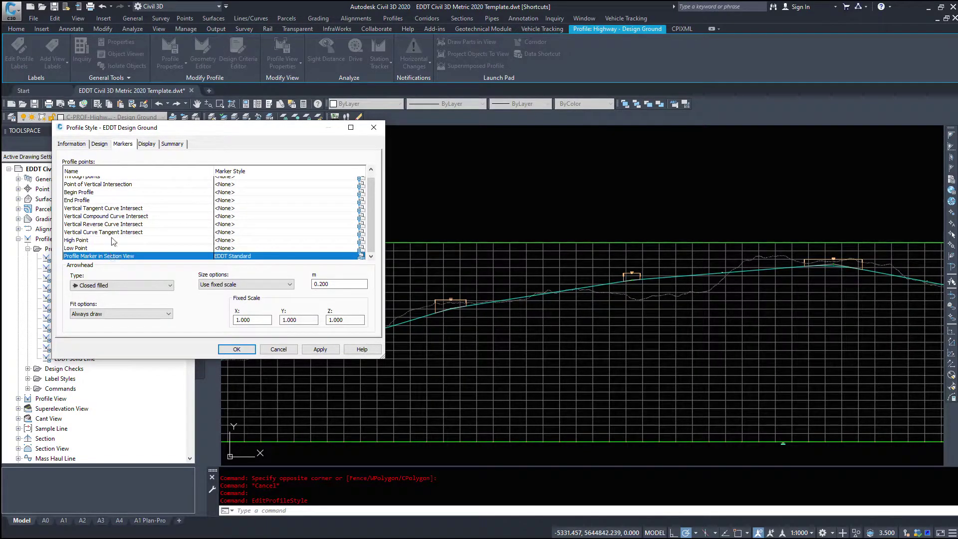
Step: Examine the display components of the EDDT Design Ground style for the Model, Profile and Section view directions
click(147, 145)
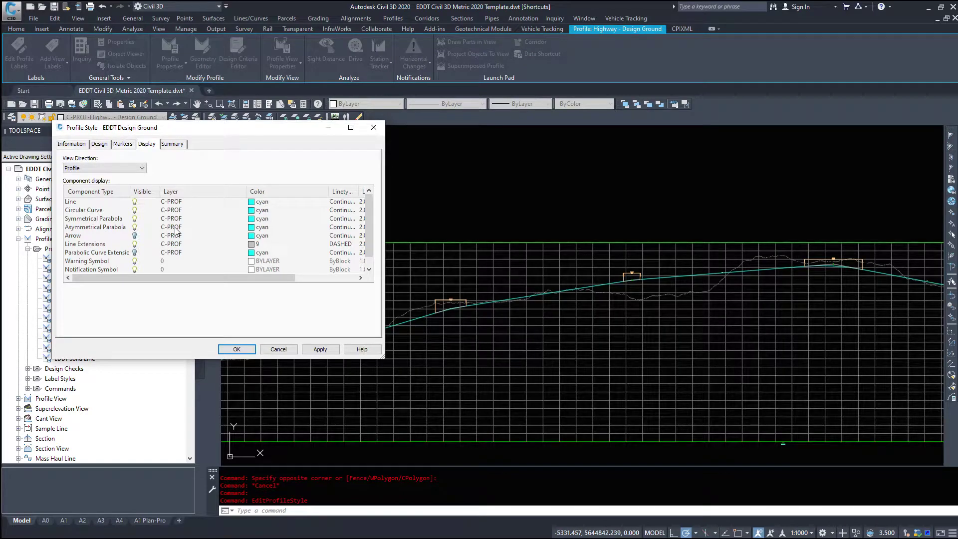
click(96, 168)
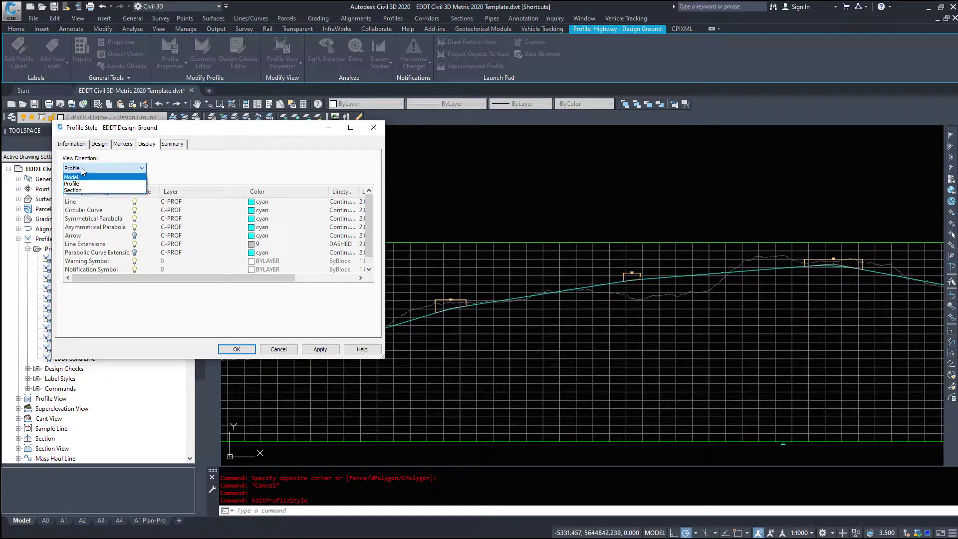
click(75, 177)
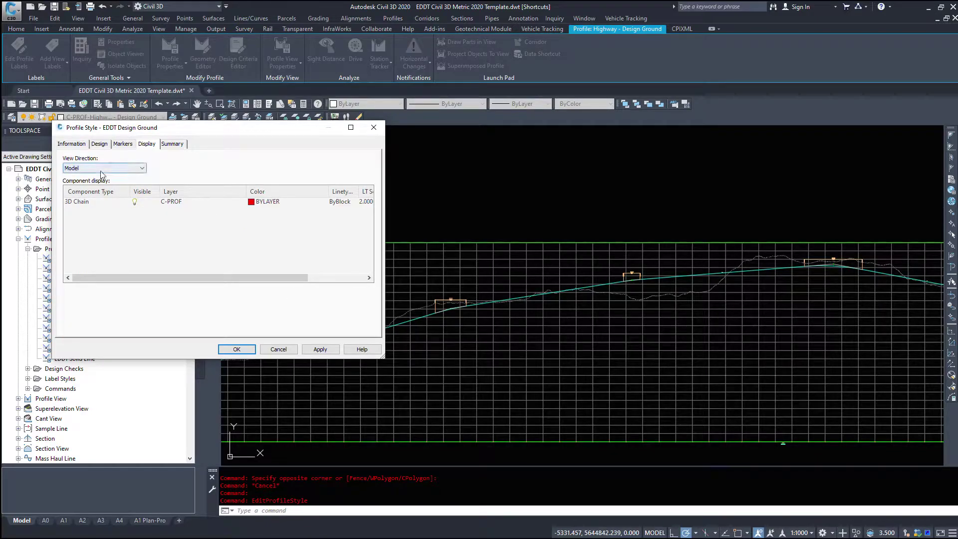
click(117, 168)
click(83, 184)
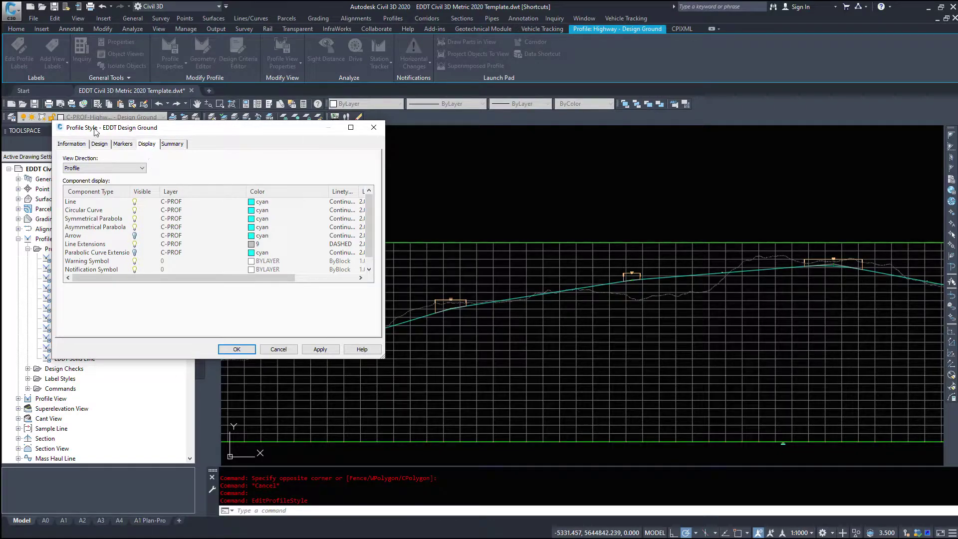
click(105, 168)
click(80, 192)
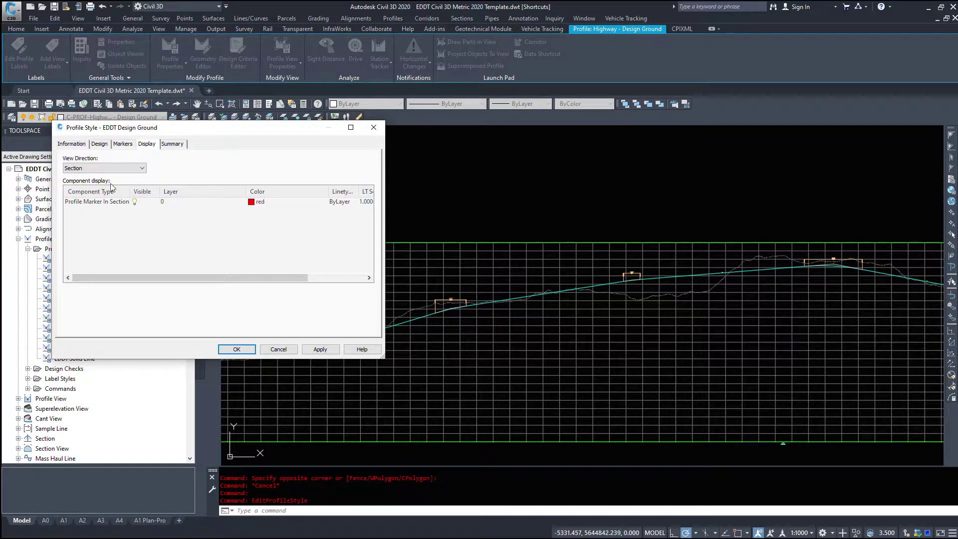
click(110, 168)
click(89, 185)
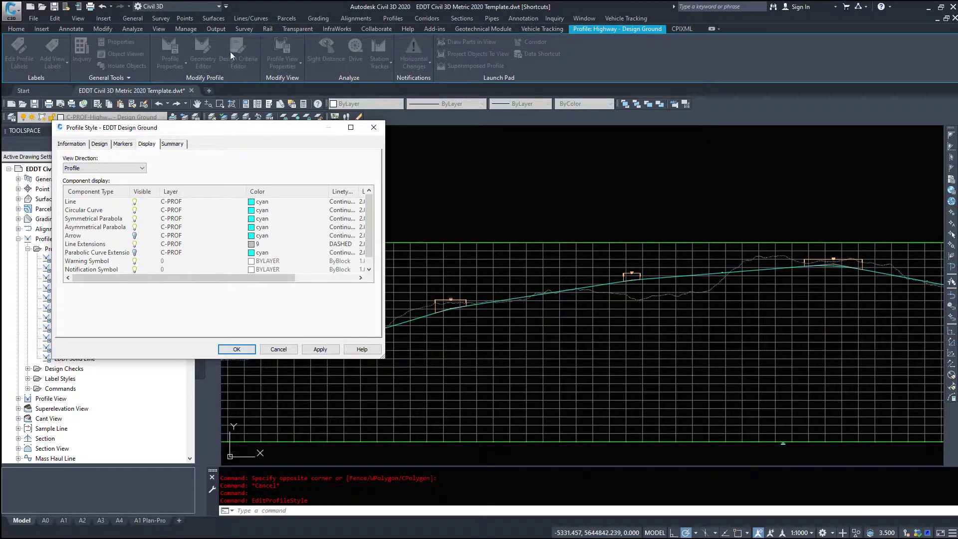
Step: Move the style dialog clear of the profile and set the Line component's colour to green for the Profile view direction
drag(215, 122, 190, 37)
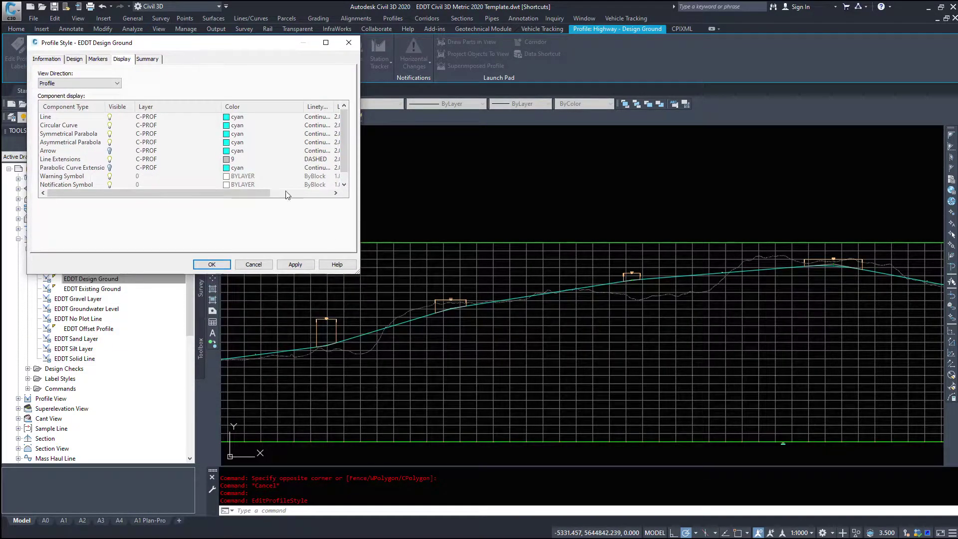
click(59, 119)
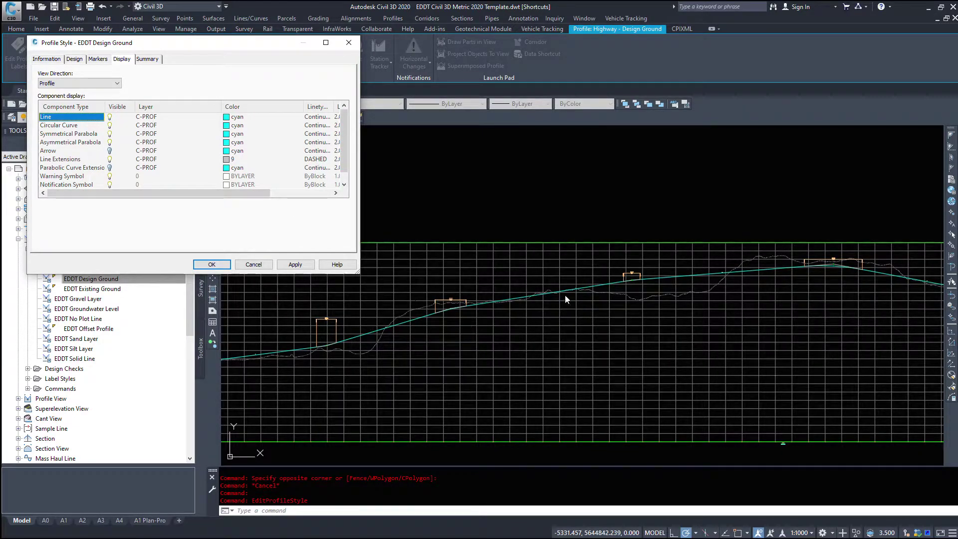
click(233, 117)
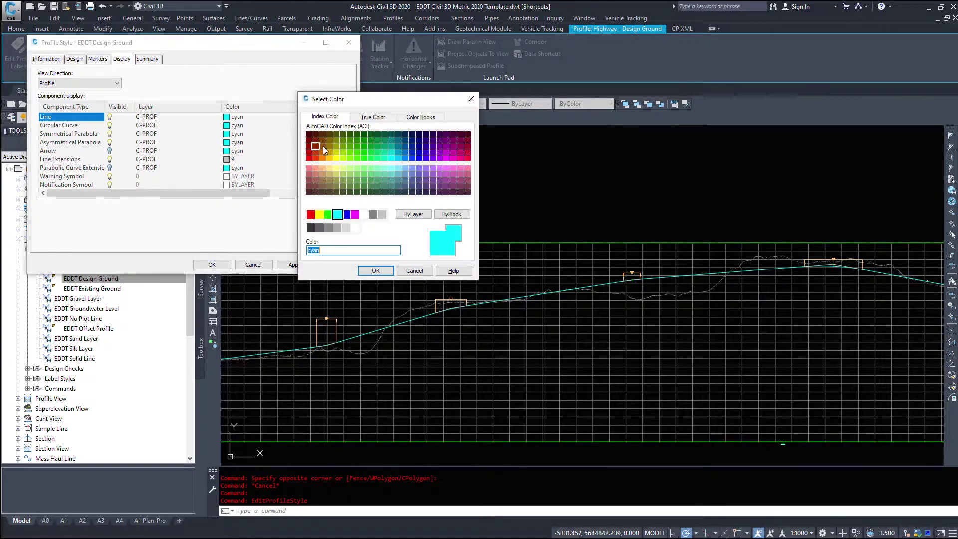
click(365, 159)
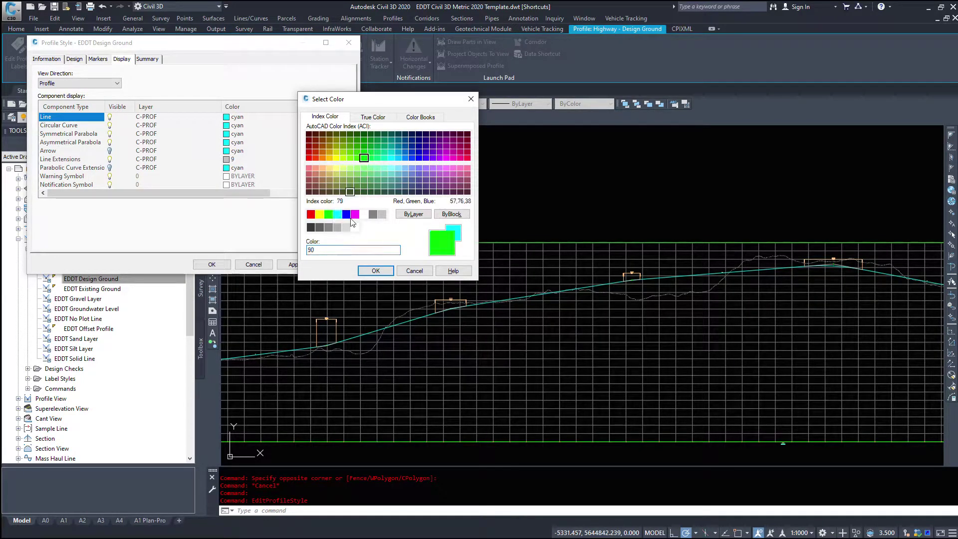
click(377, 271)
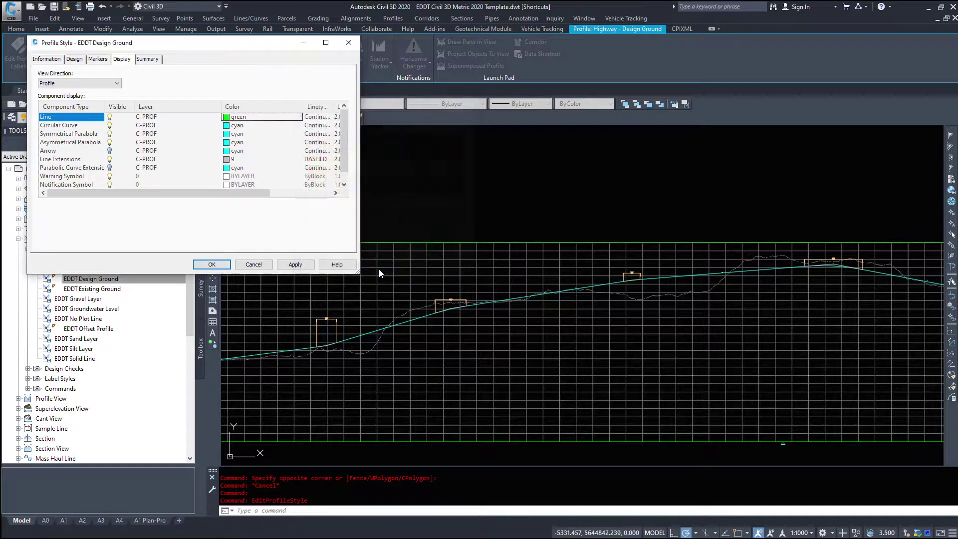
Step: Turn on the Arrow component in the EDDT Design Ground style, apply it, and accept the style after reviewing its curve and extension components
click(64, 127)
click(80, 134)
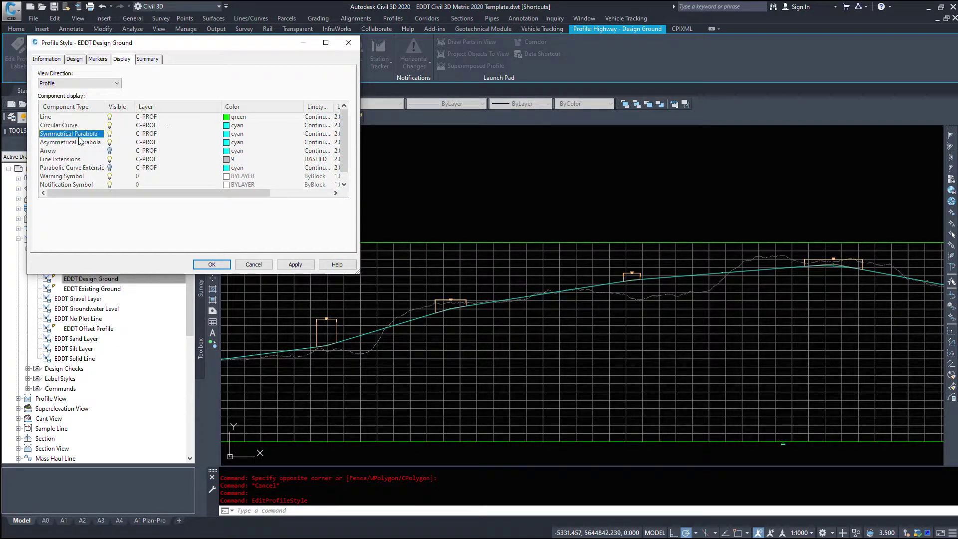
click(74, 143)
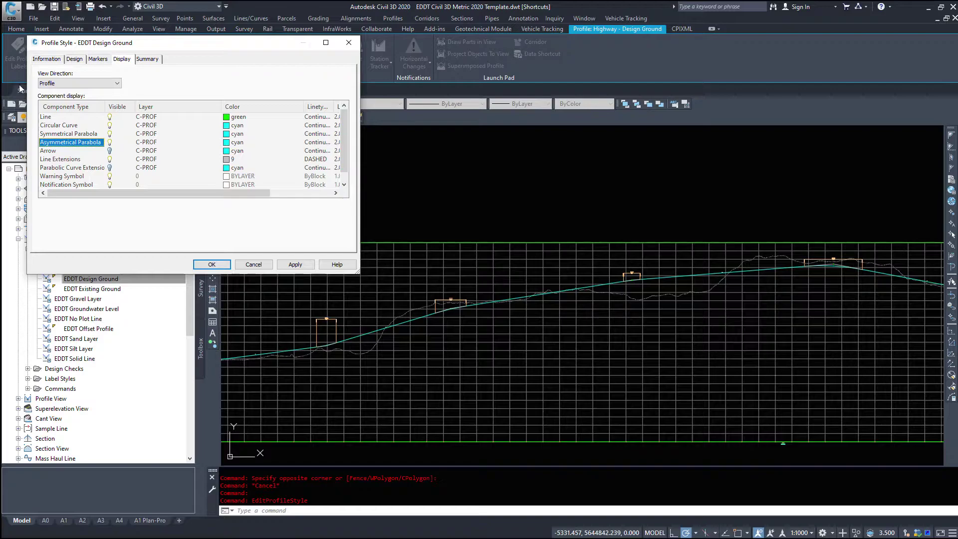
click(62, 151)
click(109, 150)
click(295, 267)
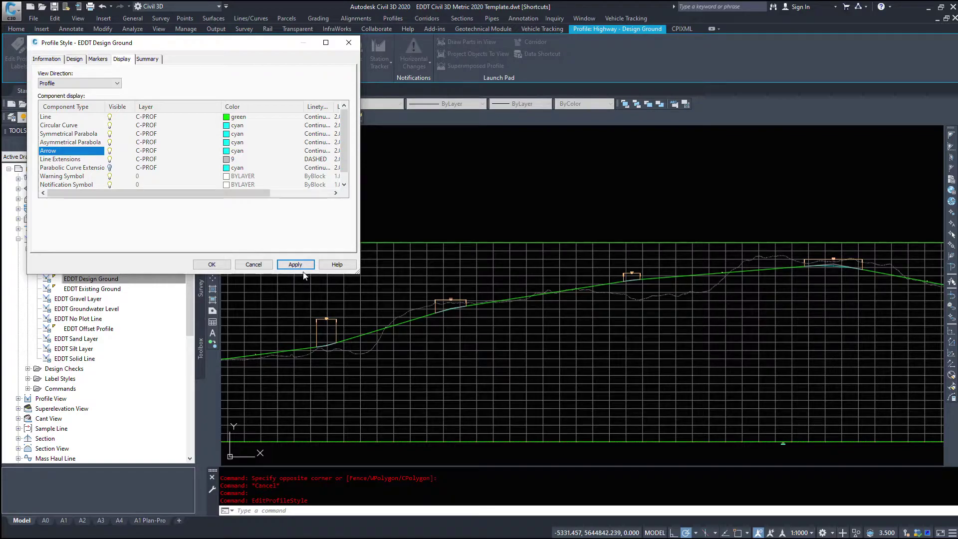
click(79, 159)
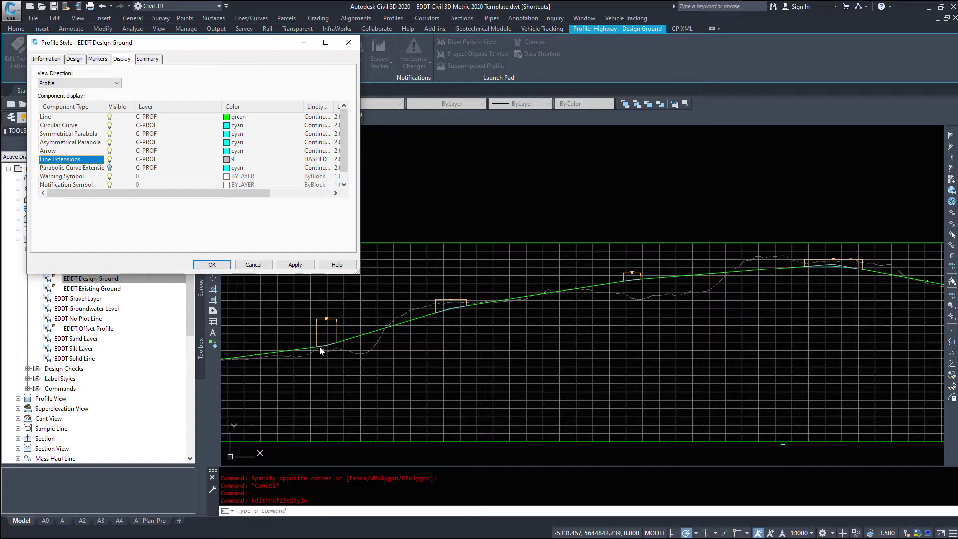
click(211, 264)
Step: Inspect the dashed line extensions and direction arrows along the design ground profile, starting at the first vertical curve
scroll(302, 360, up, 5)
scroll(301, 360, up, 3)
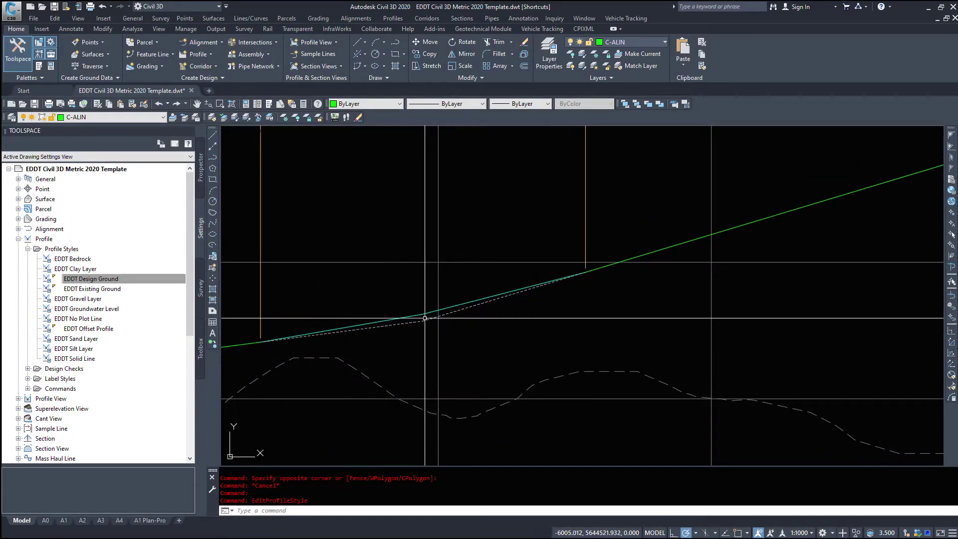
scroll(256, 325, up, 5)
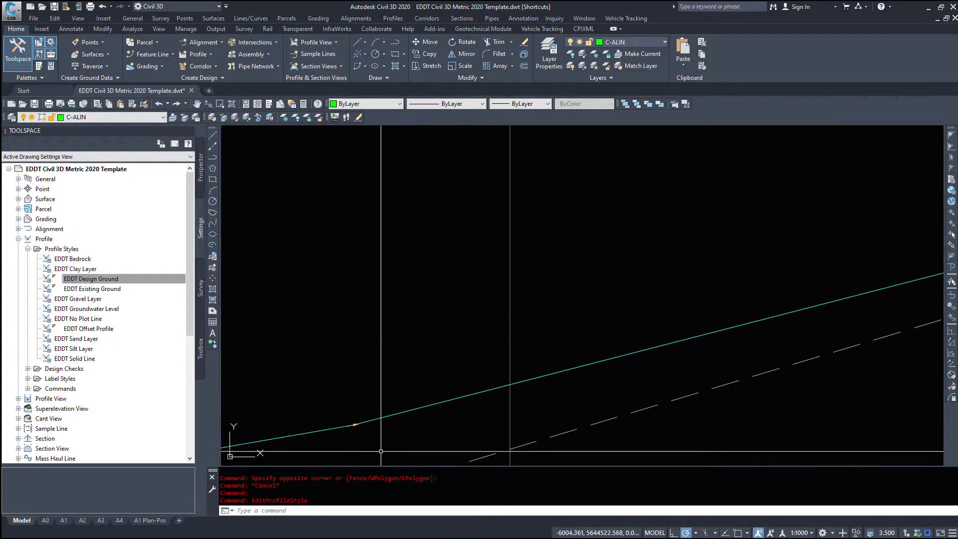
middle_drag(379, 300, 605, 303)
scroll(389, 218, down, 6)
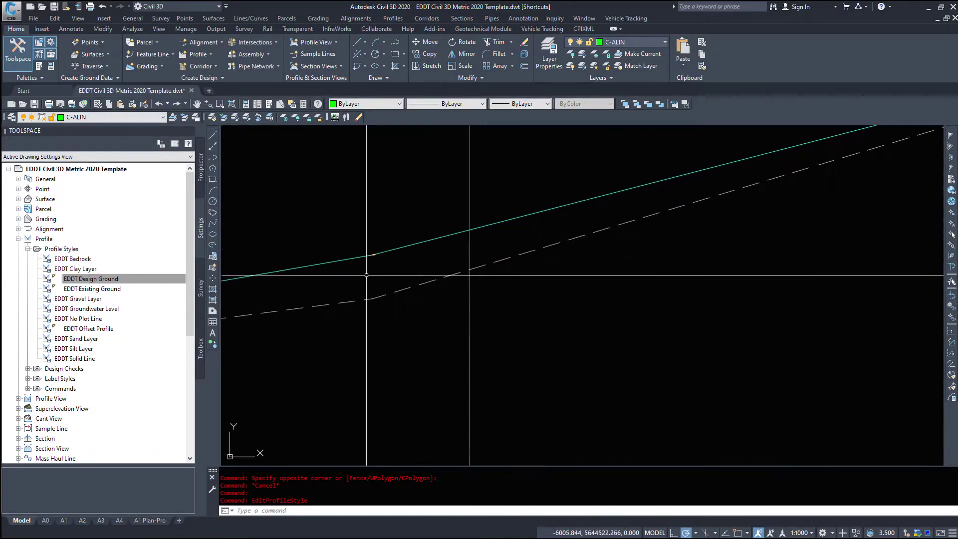
scroll(611, 289, up, 8)
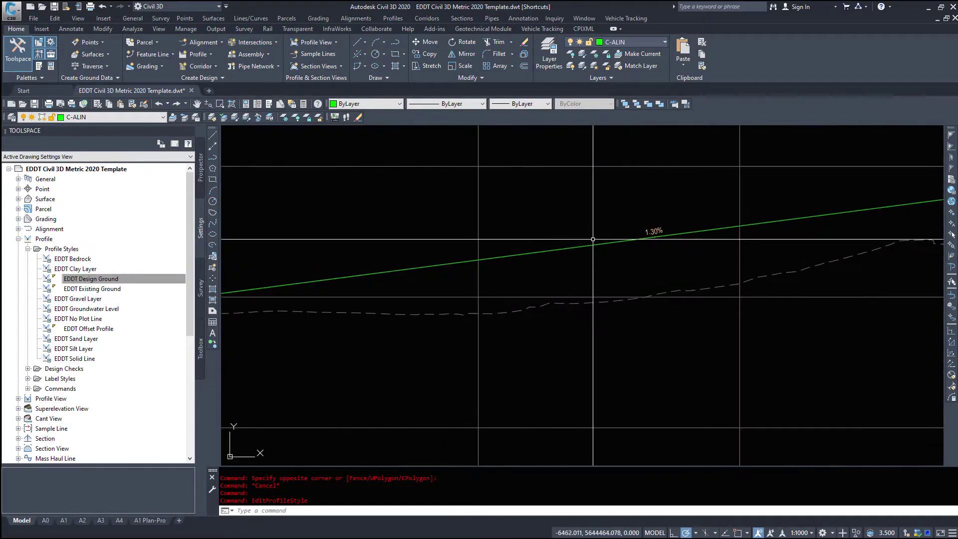
scroll(610, 290, down, 8)
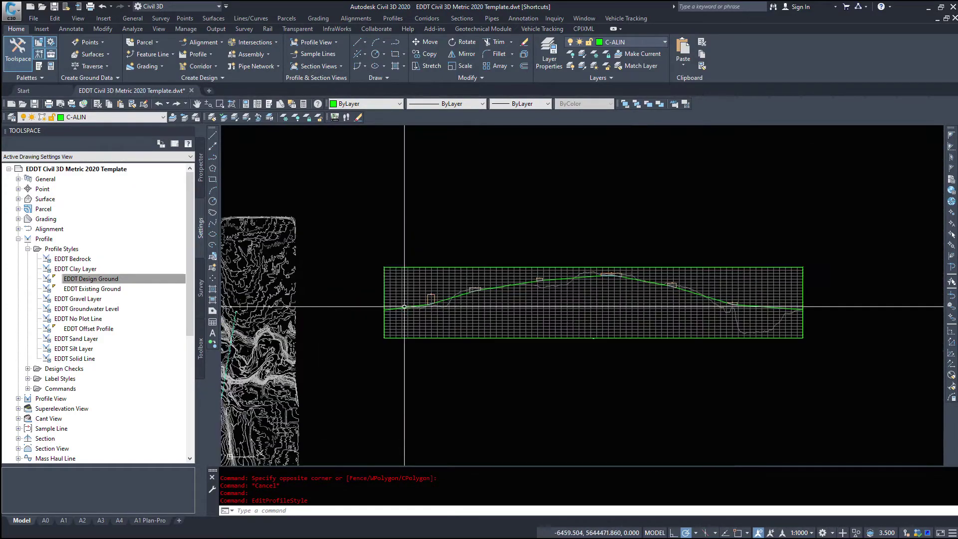
Step: Reopen the design ground profile's style, review the Parabolic Curve Extensions, Warning Symbol and Notification Symbol components, and close it
scroll(516, 292, up, 4)
click(516, 292)
right_click(516, 292)
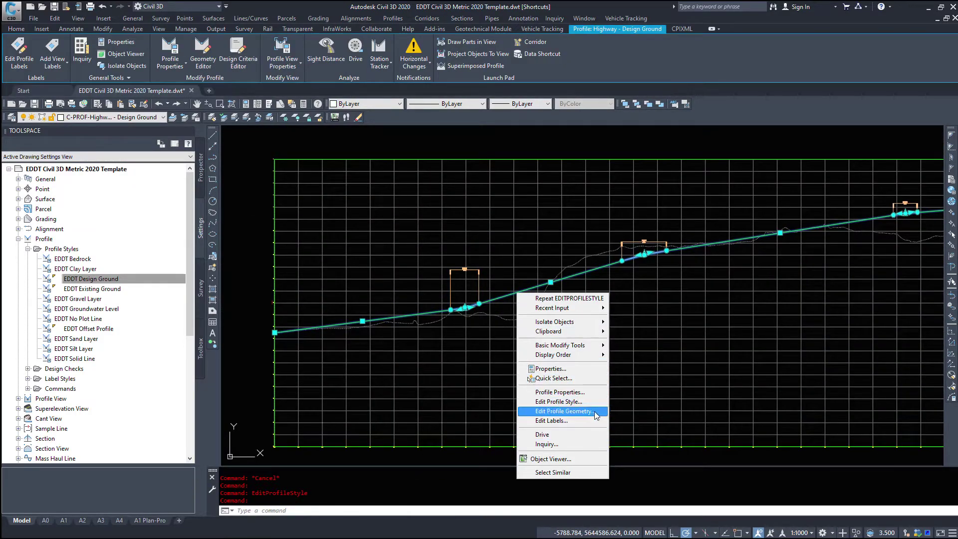
click(554, 412)
click(75, 168)
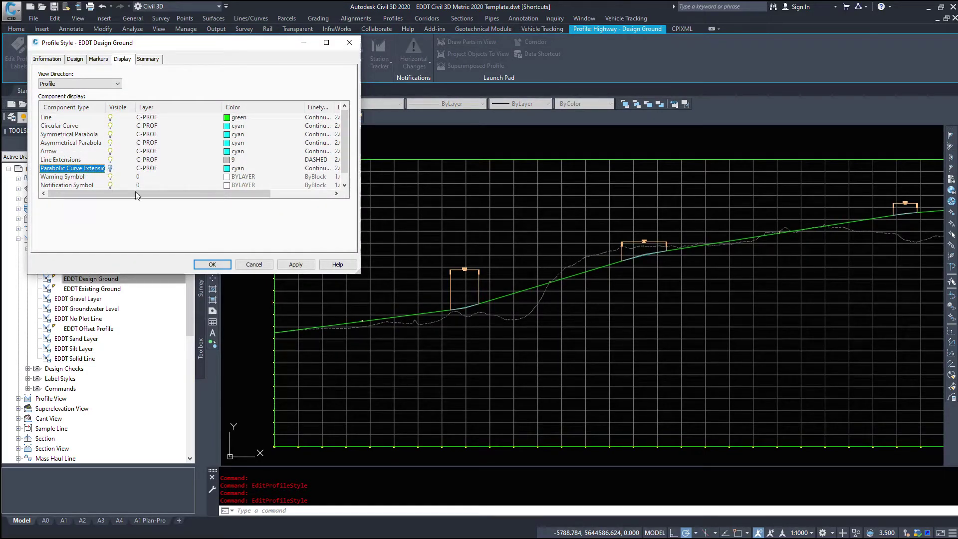
click(67, 186)
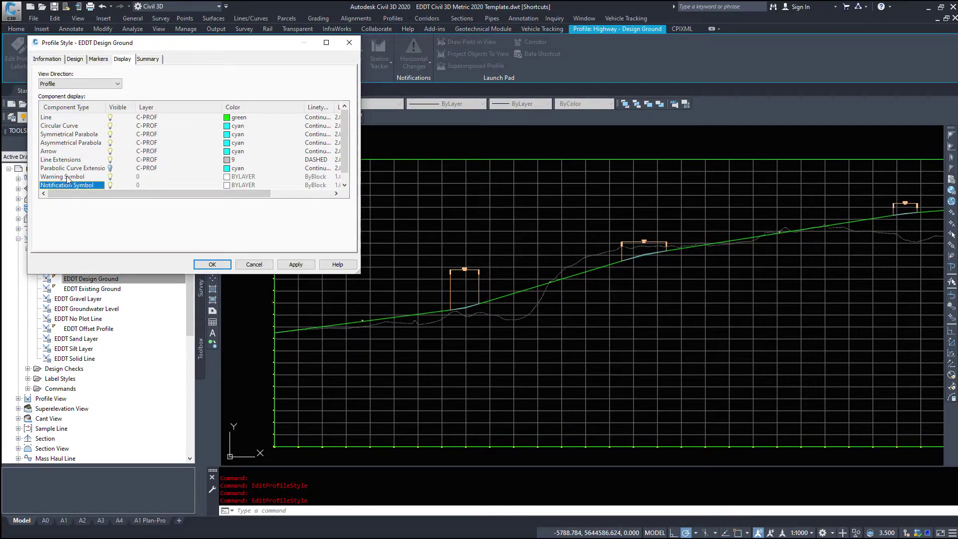
click(65, 177)
click(66, 185)
click(65, 178)
click(65, 185)
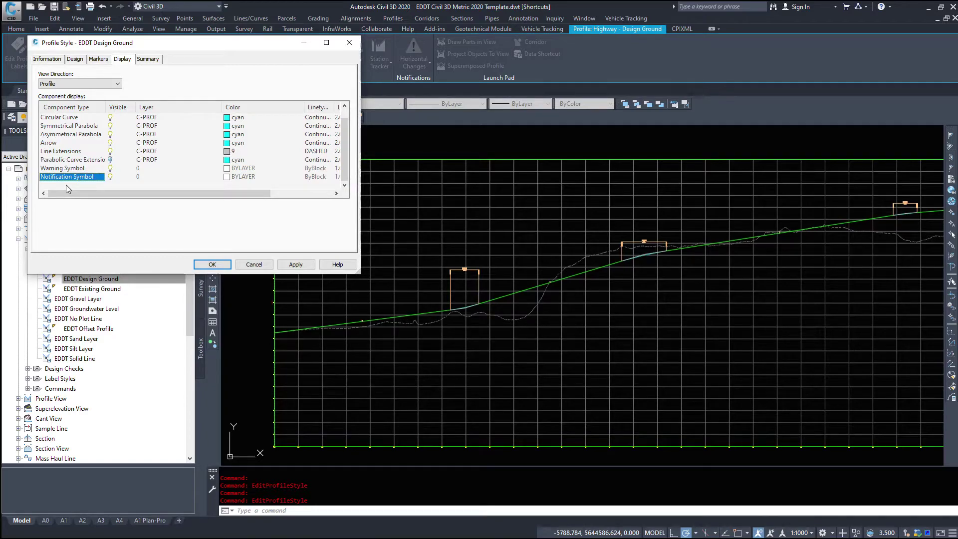
click(64, 168)
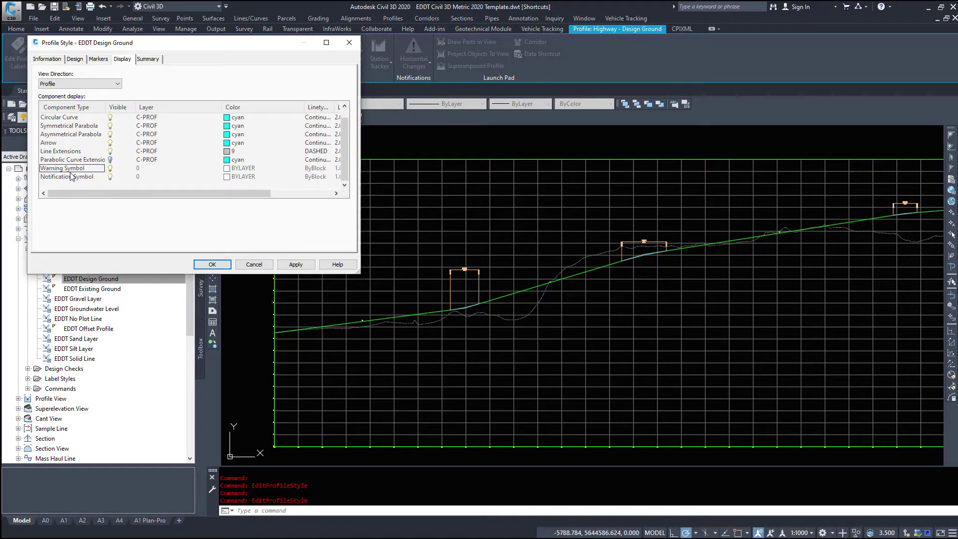
click(68, 176)
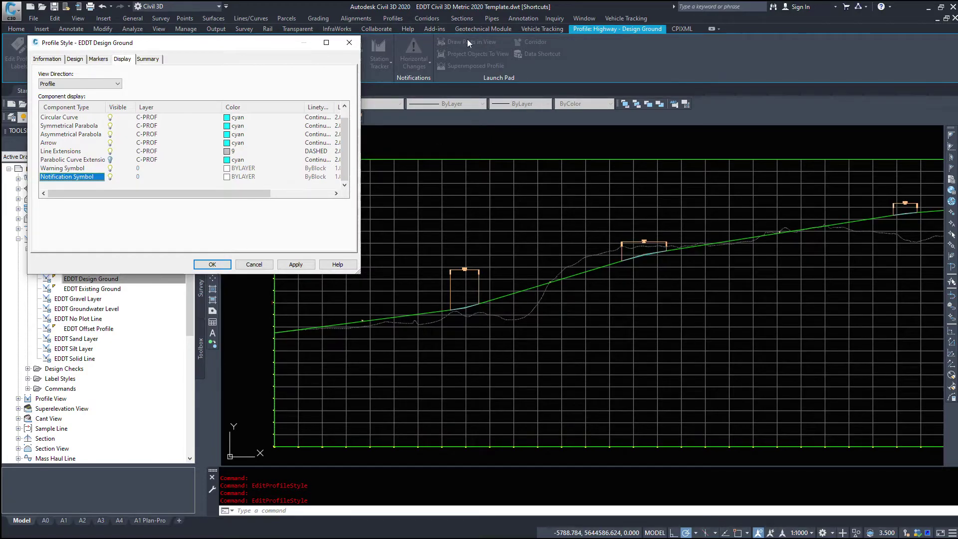
click(214, 258)
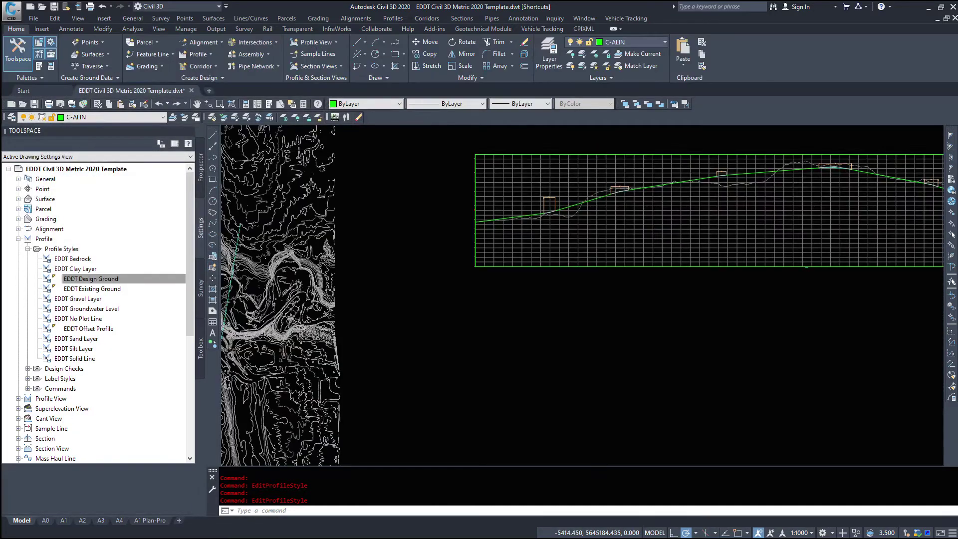
Step: Open the design ground profile's style and expand its summary of Information, Design, Marker and Direction Arrow properties, enlarging the dialog to fit
click(576, 194)
right_click(575, 195)
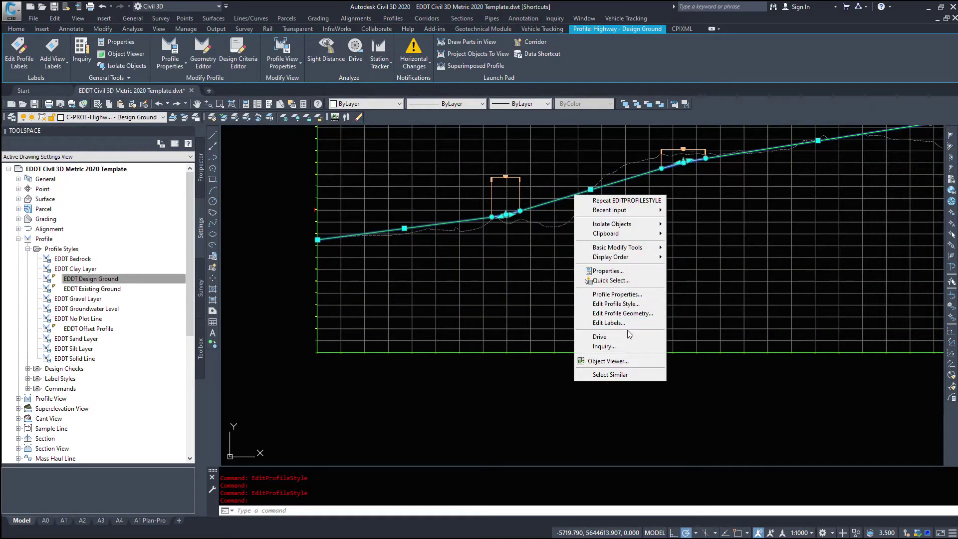
click(617, 304)
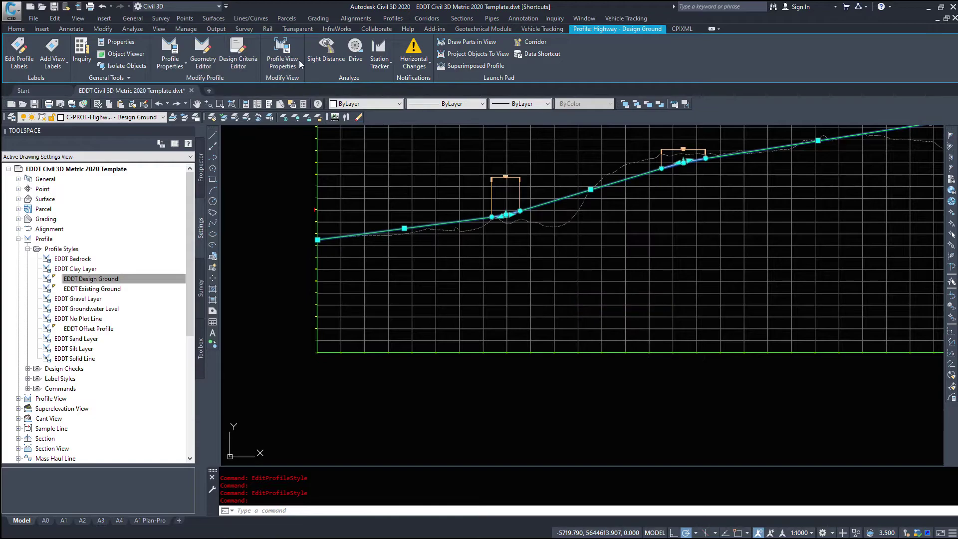
click(150, 60)
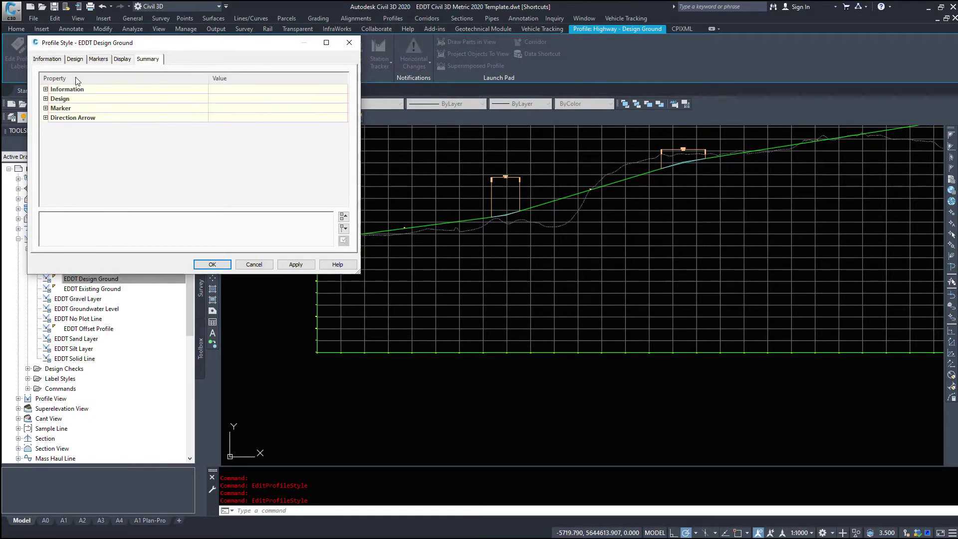
click(46, 108)
click(45, 98)
click(46, 88)
drag(359, 274, 385, 514)
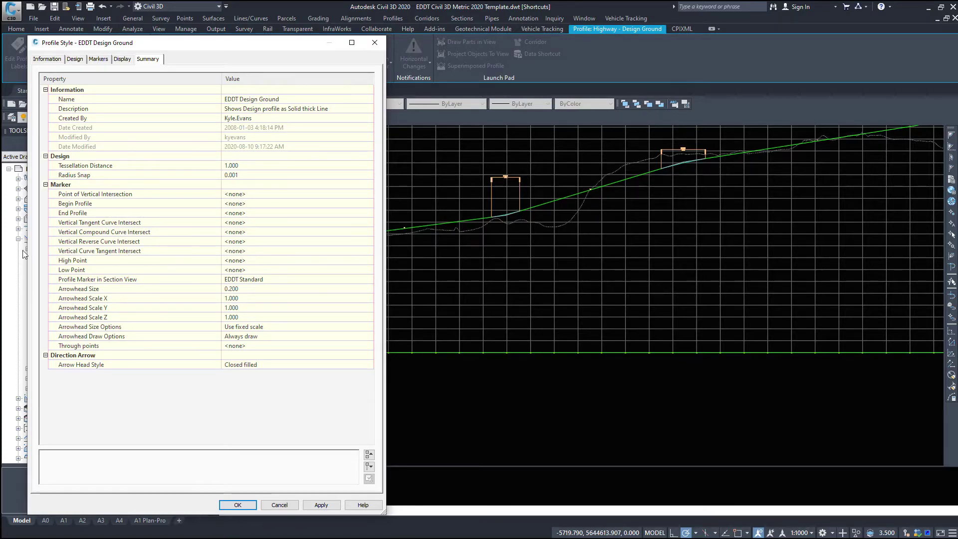
Step: Set the Profile Marker in Section View to EDDT Assembly Marker in the style's summary
click(267, 280)
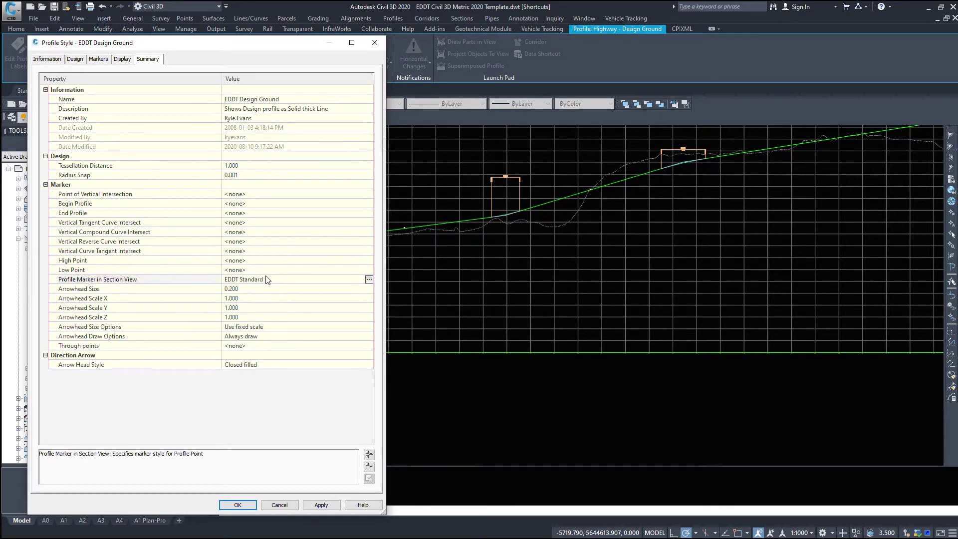
click(369, 279)
click(574, 200)
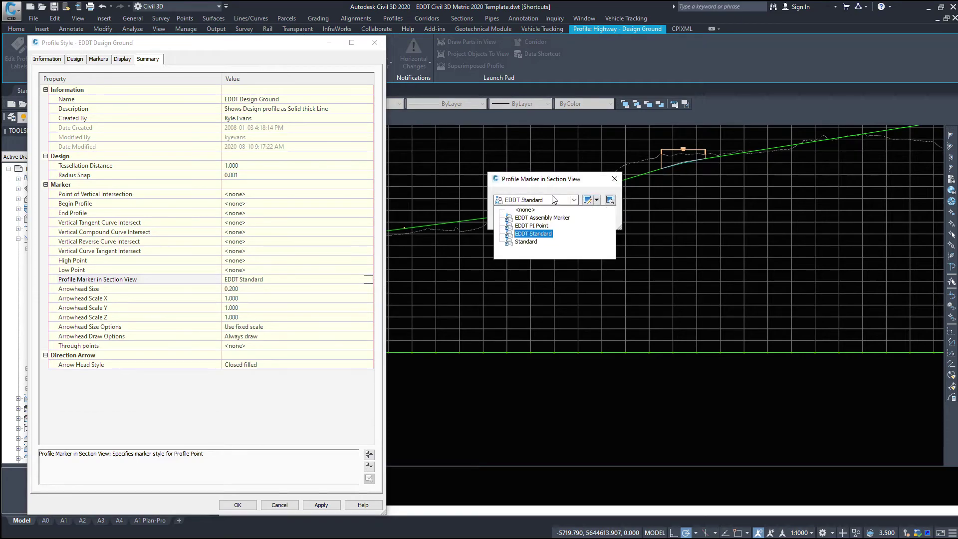
click(525, 209)
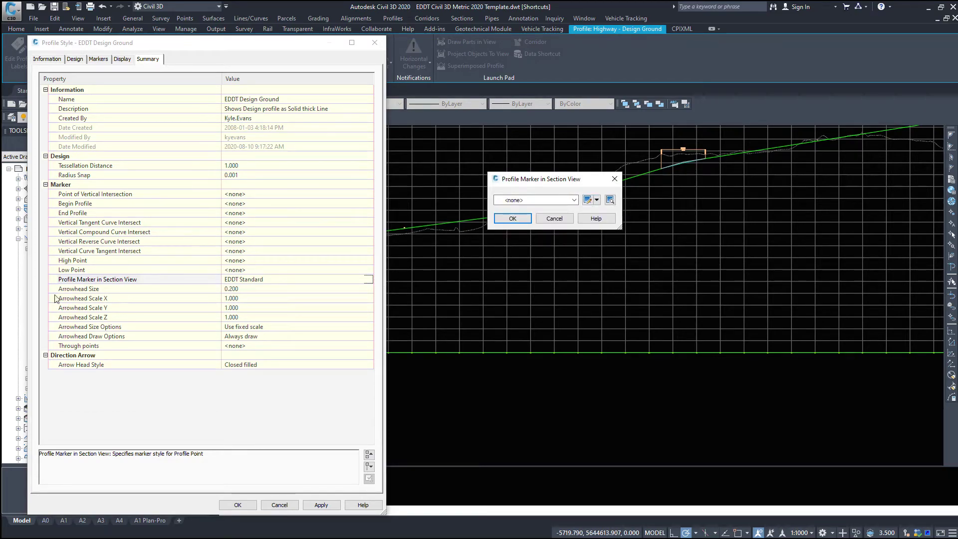
click(529, 199)
click(524, 216)
click(513, 219)
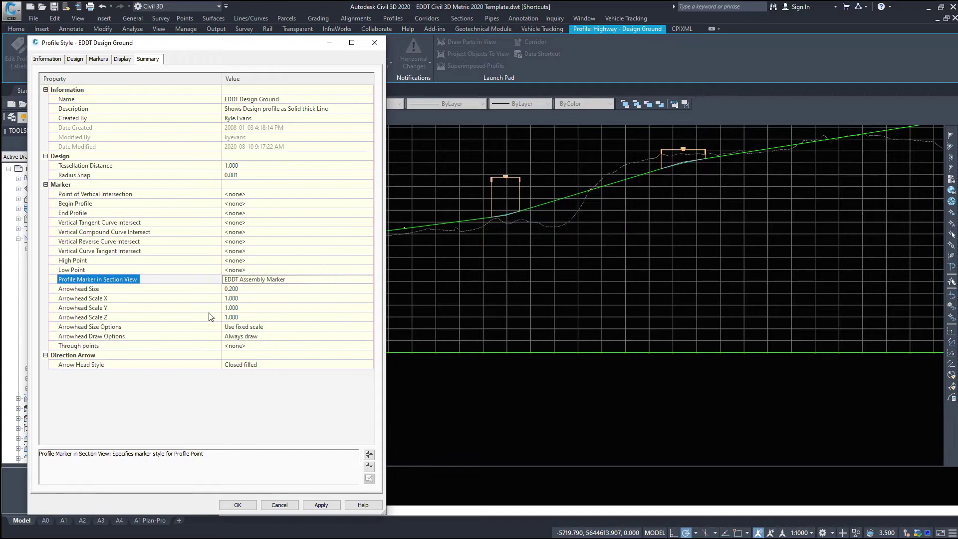
Step: Set the Arrowhead Size to 10, check the direction arrow's head style, and apply and accept the style
click(234, 289)
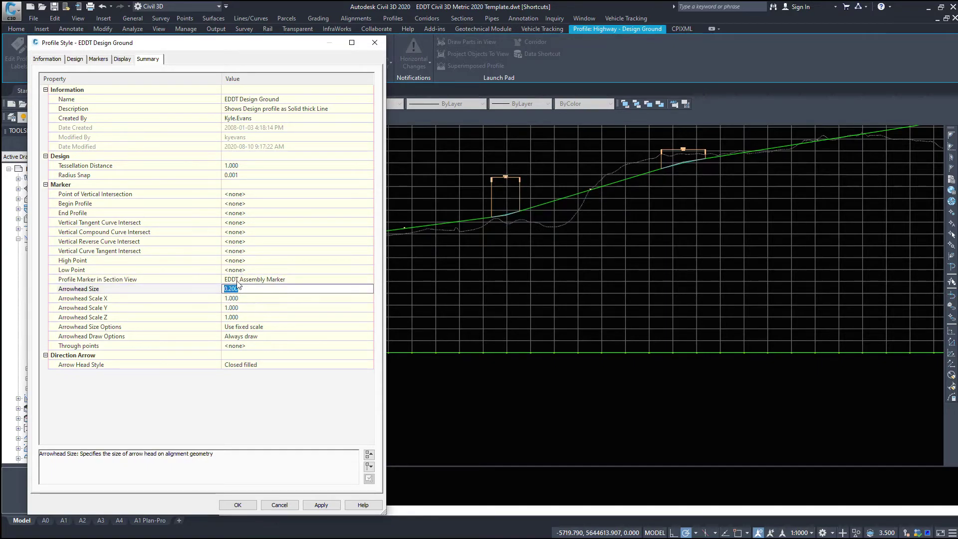
text(10)
key(Return)
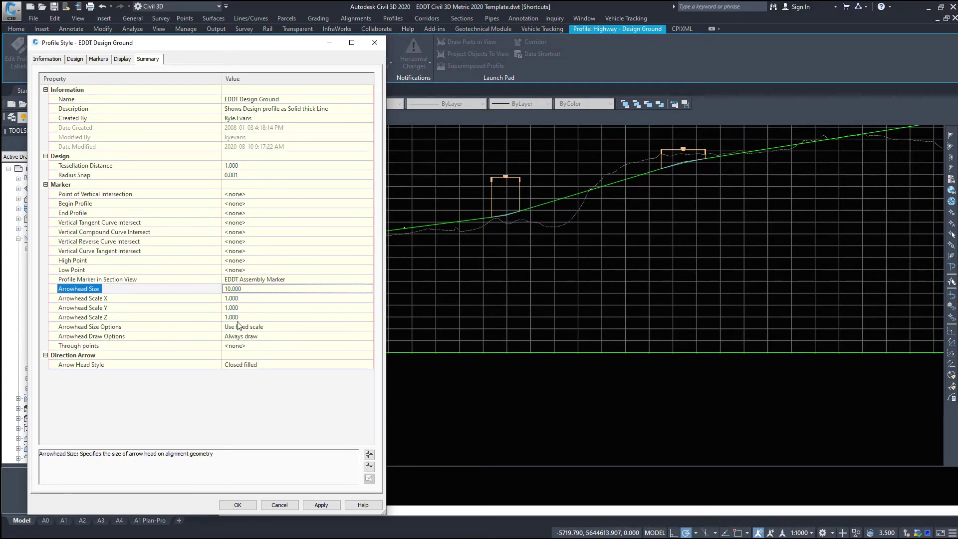
click(296, 365)
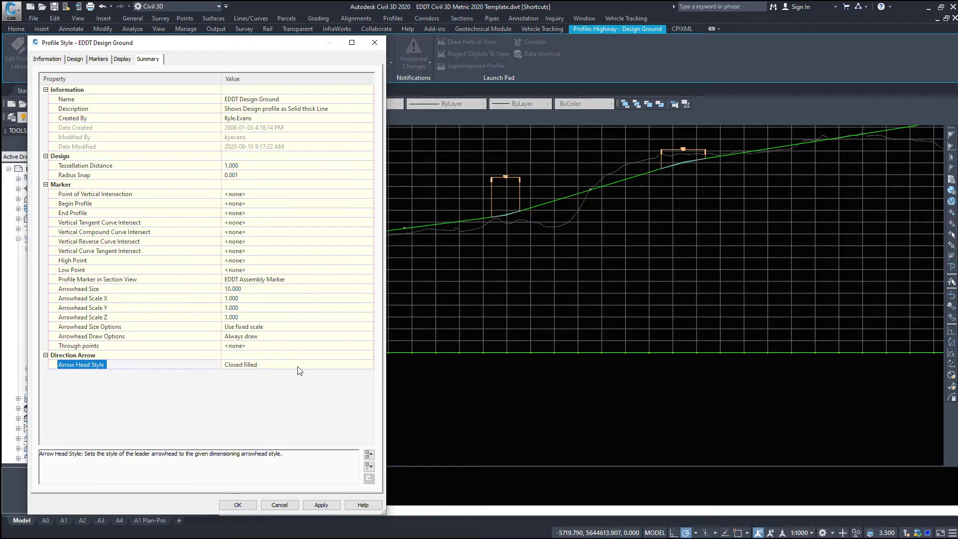
click(321, 505)
click(244, 504)
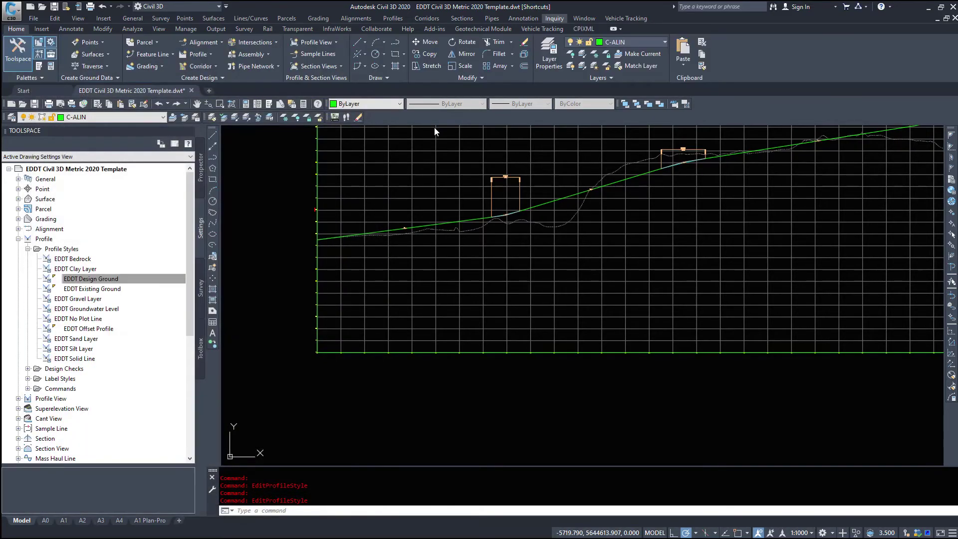
Step: Reopen the design ground profile's style and set the Line component's colour to cyan for the Profile view direction
mouse_move(382, 236)
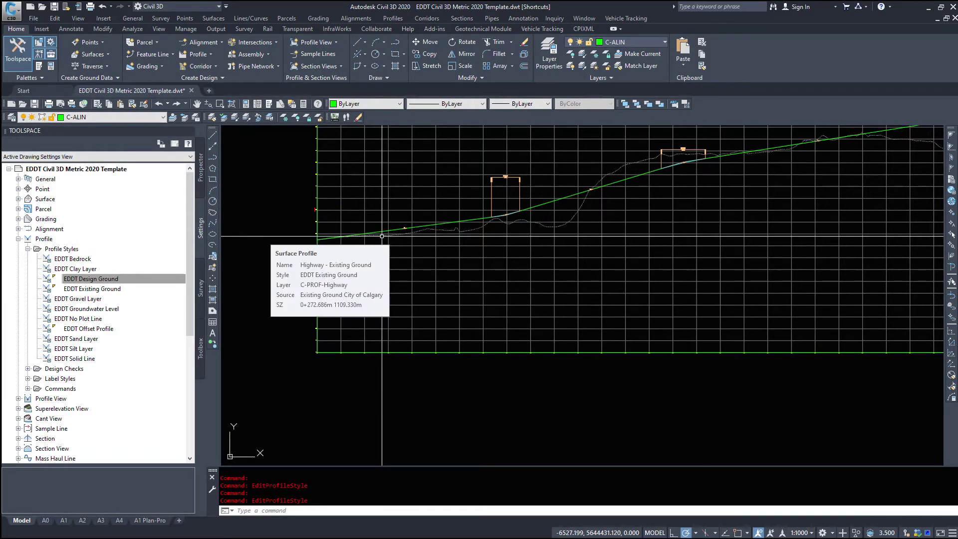
scroll(381, 236, up, 2)
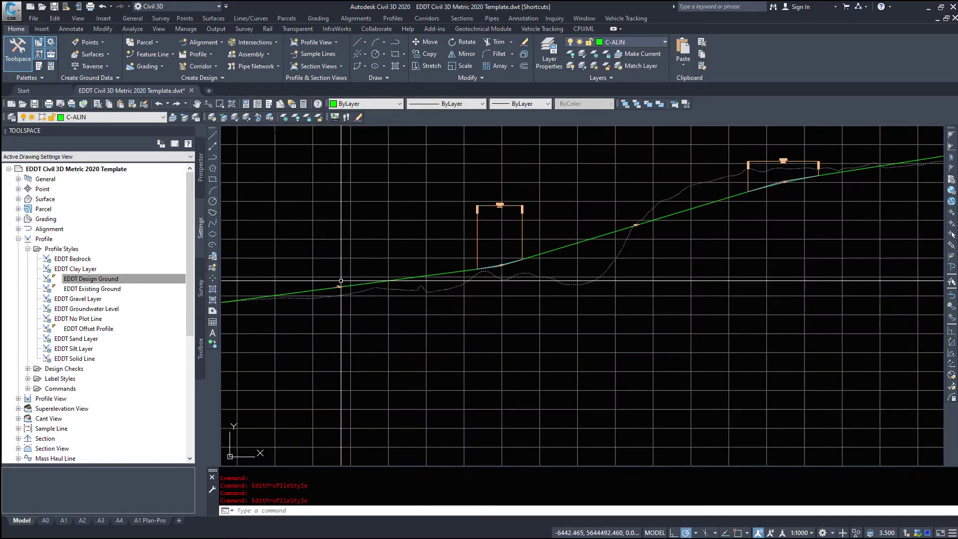
click(372, 281)
right_click(372, 281)
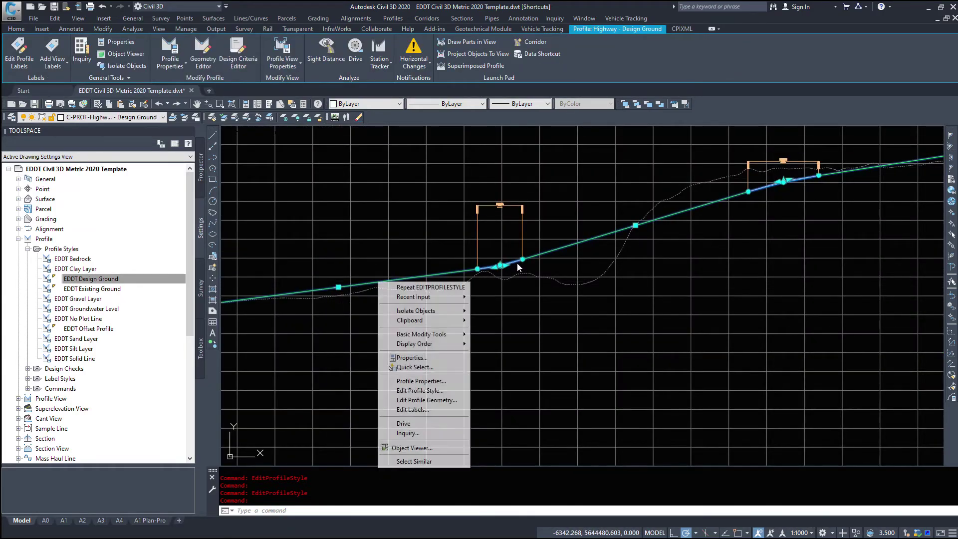
click(432, 391)
click(122, 59)
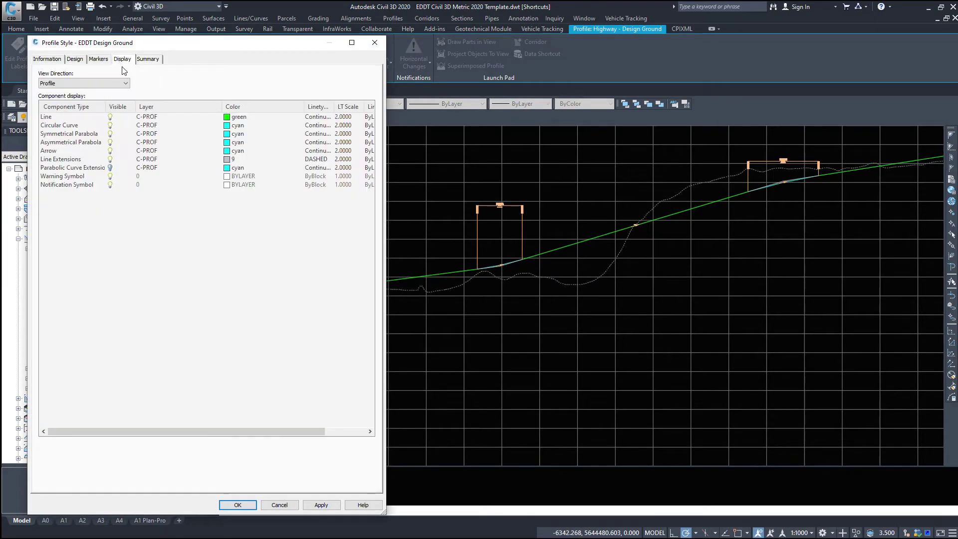
click(233, 117)
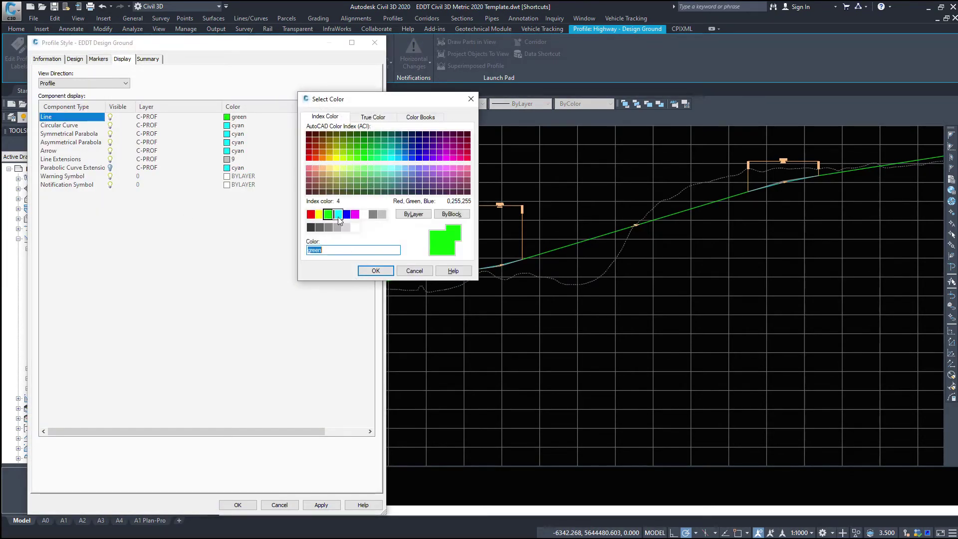
click(338, 217)
click(374, 270)
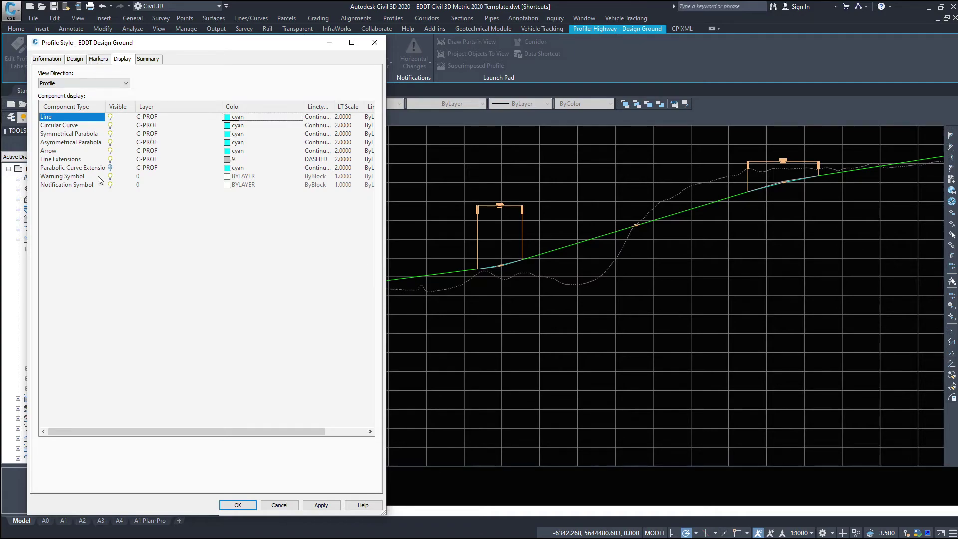
Step: Turn off the Arrow component, accept the style, and check the design ground line at the first vertical curve and across the whole profile view
click(110, 152)
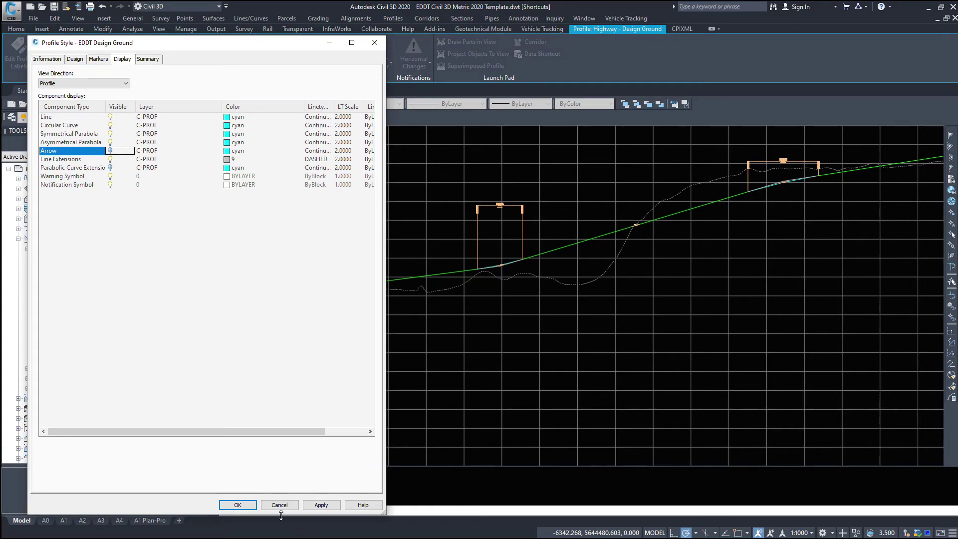
click(237, 505)
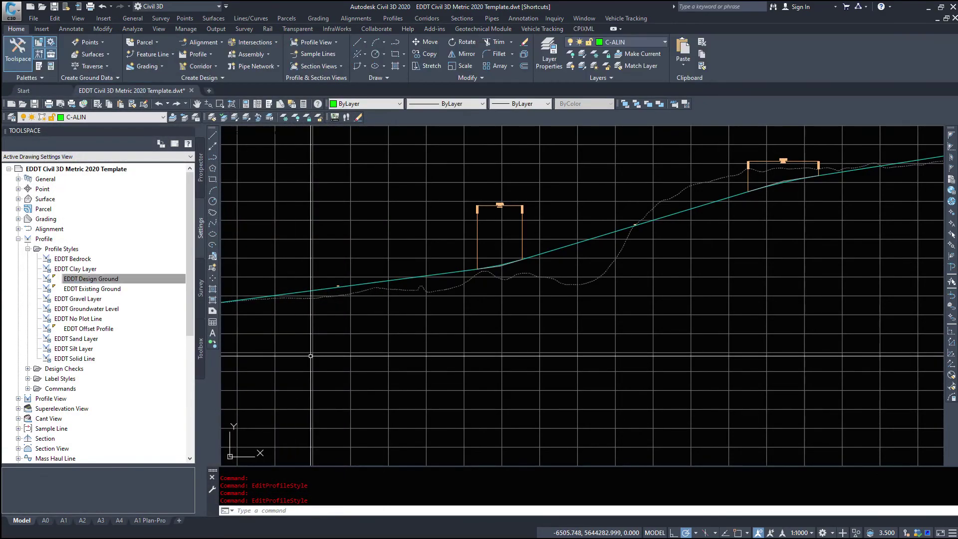
scroll(330, 333, up, 5)
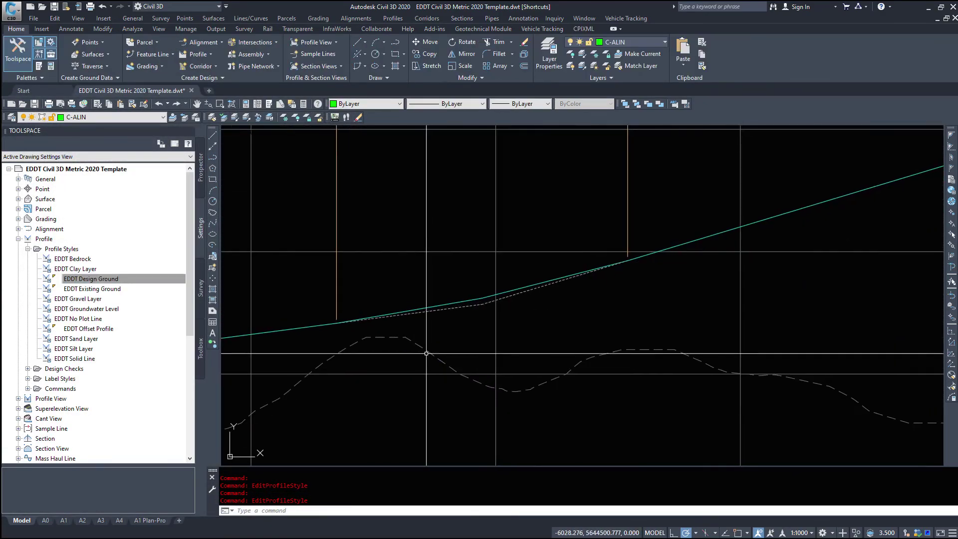
scroll(429, 350, down, 3)
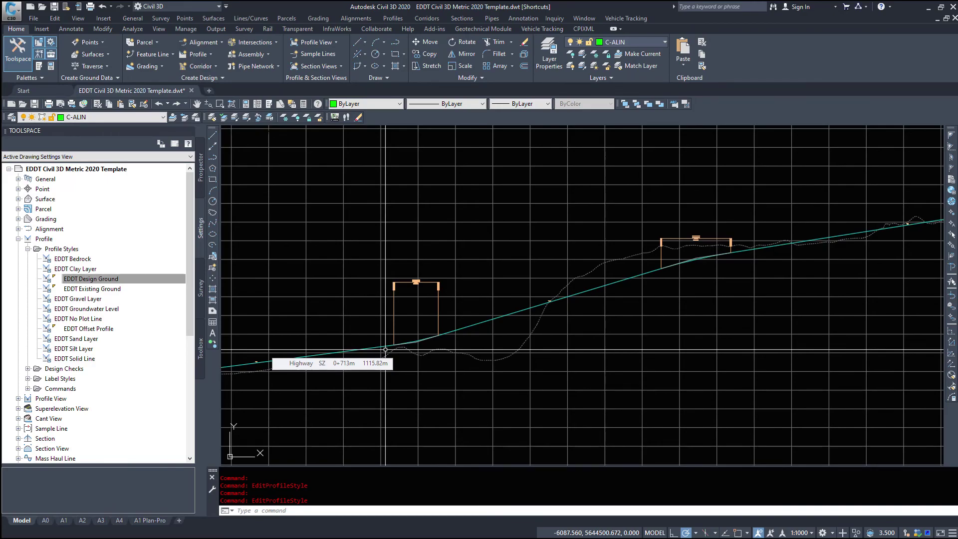
scroll(712, 184, down, 6)
middle_drag(774, 167, 435, 181)
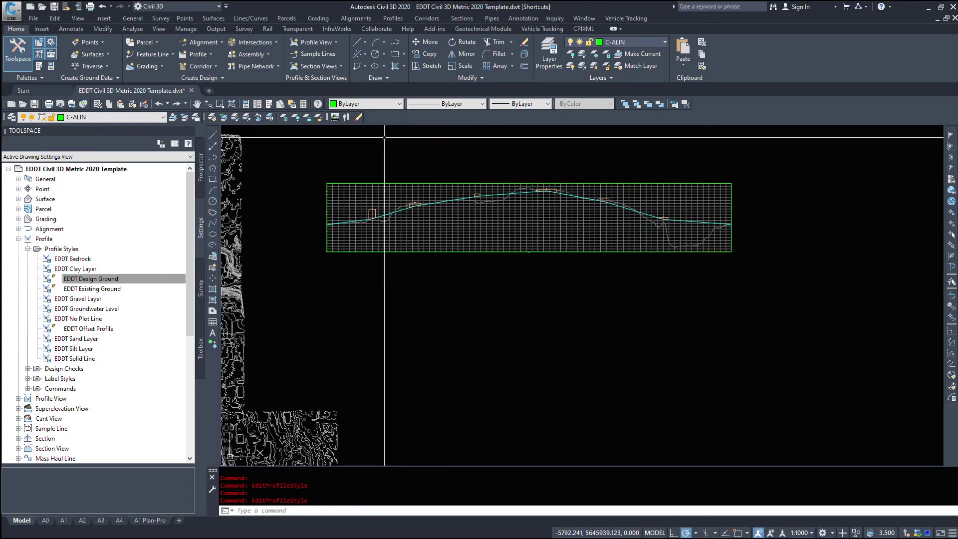